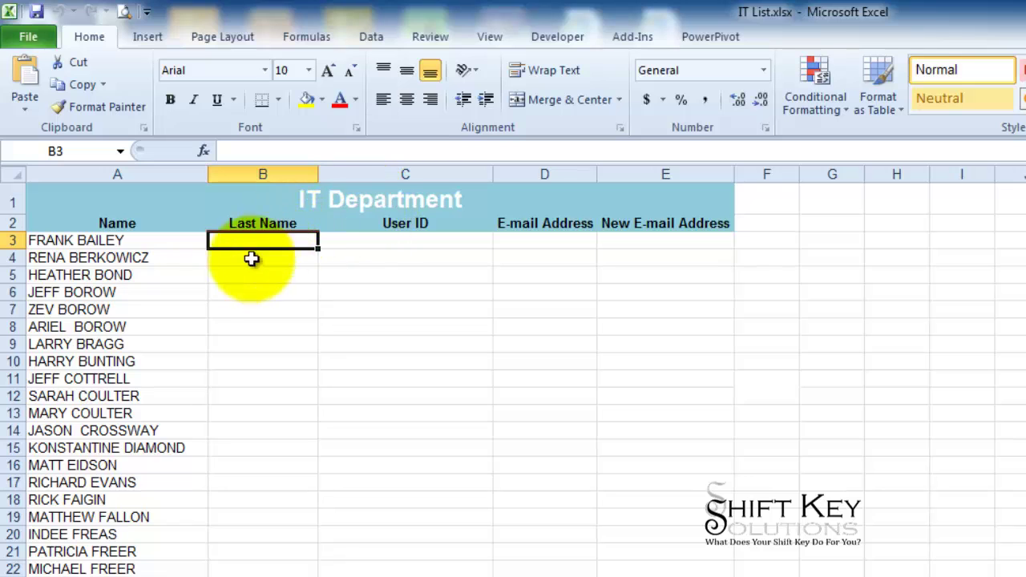
Step: Select cell A3, the first full name in the list
scroll(273, 294, "down", 14)
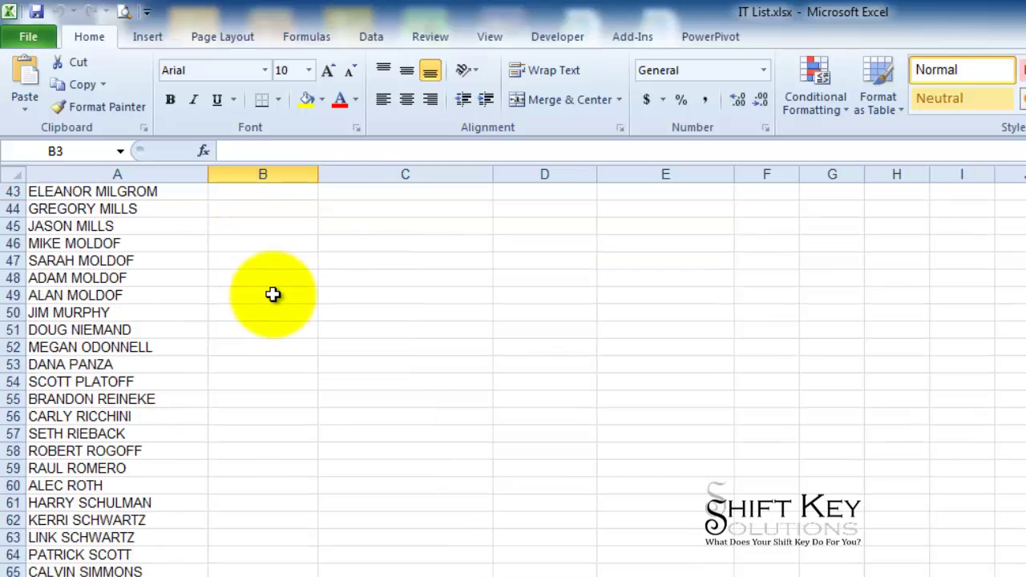
scroll(273, 294, "up", 14)
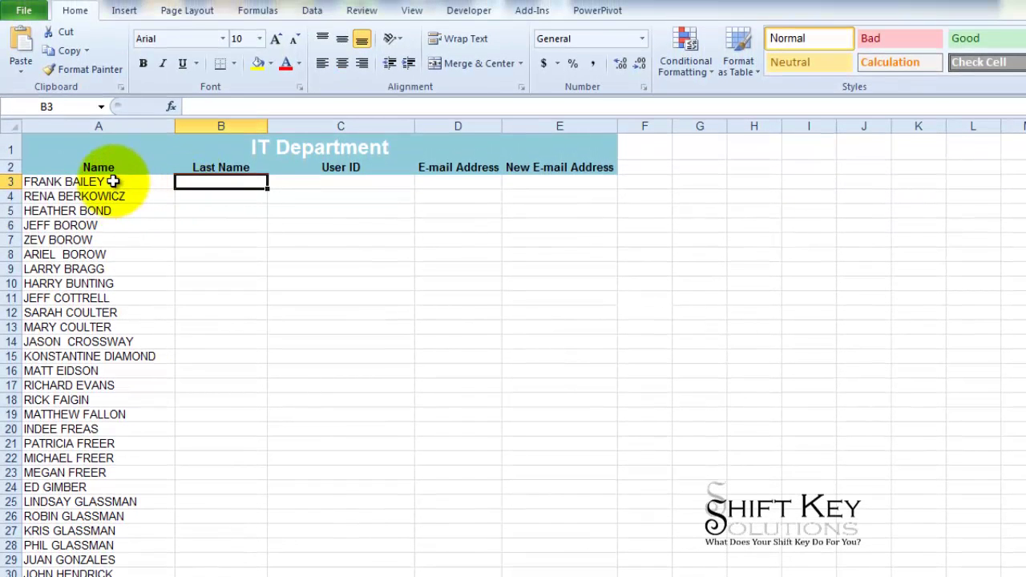
left_click_drag(113, 181, 76, 393)
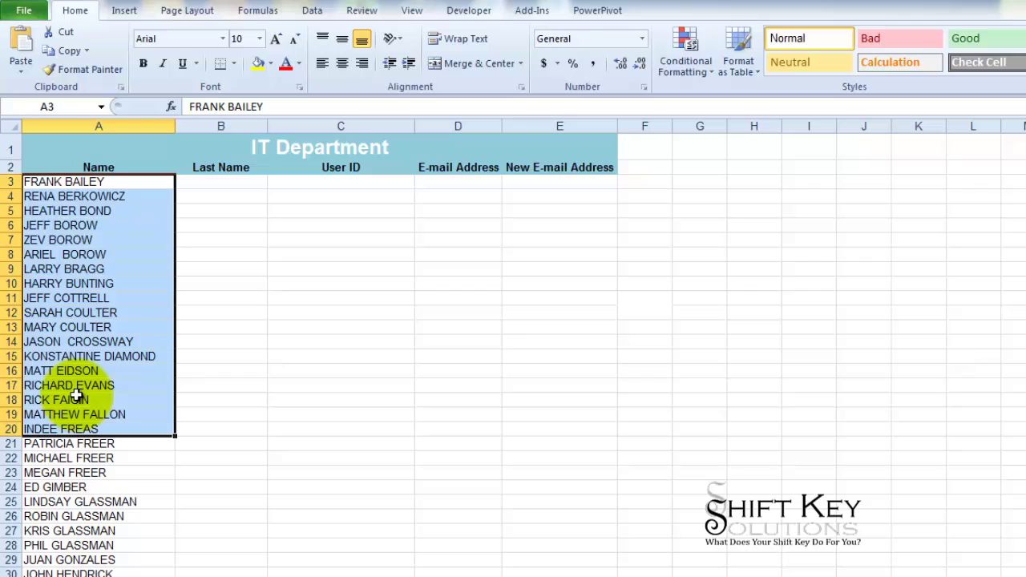
left_click(46, 181)
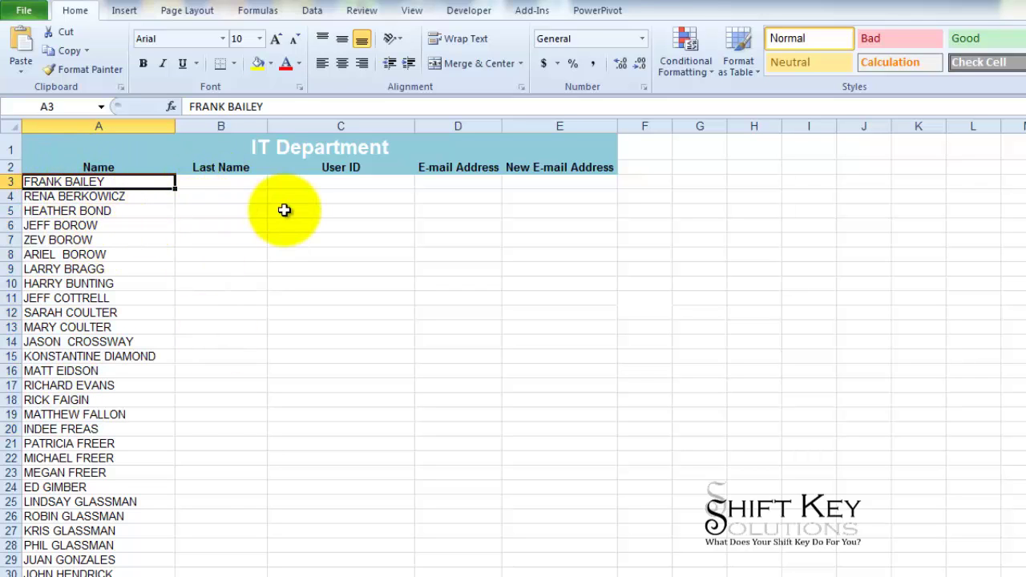
left_click(219, 179)
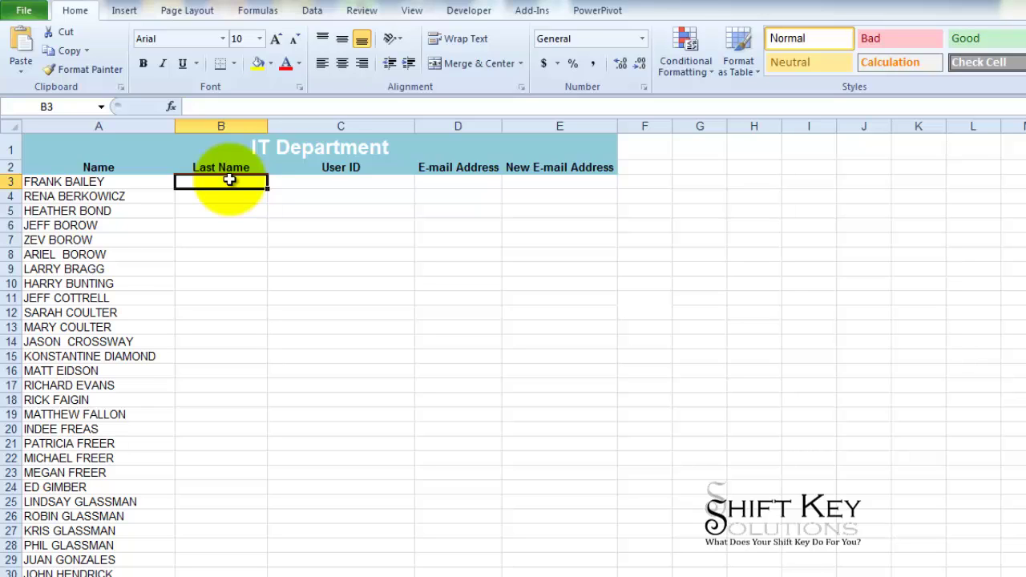
left_click(124, 180)
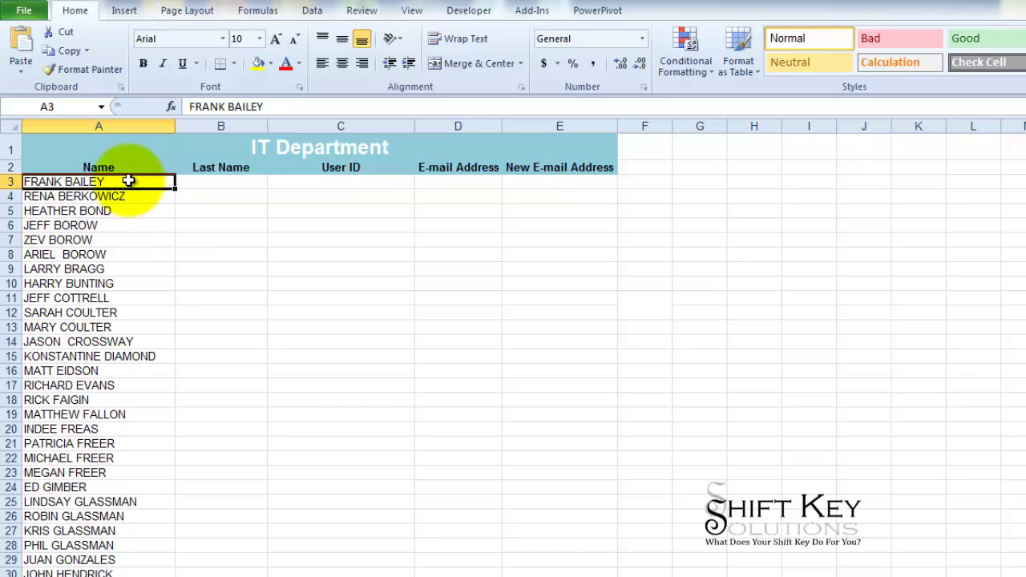
left_click(215, 181)
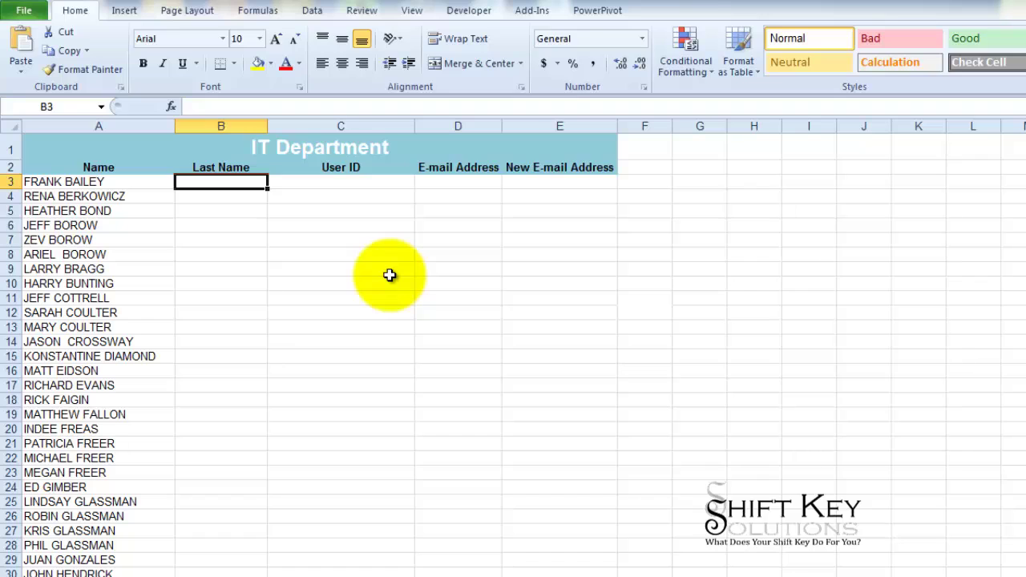
left_click(117, 179)
left_click_drag(116, 179, 117, 192)
left_click(113, 184)
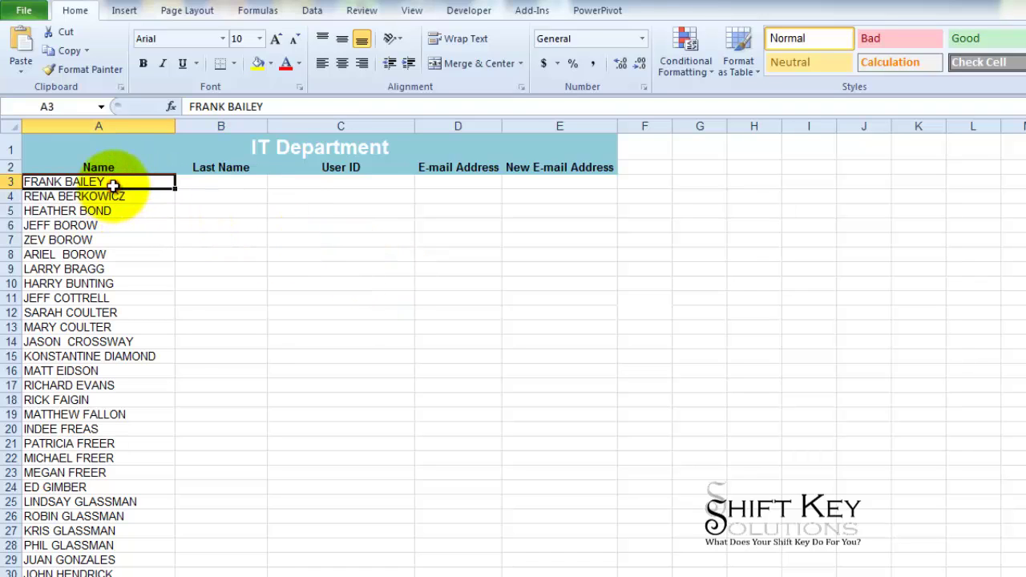
Step: Extend the selection from A3 down to the last name at A76
key("ctrl+shift+Down")
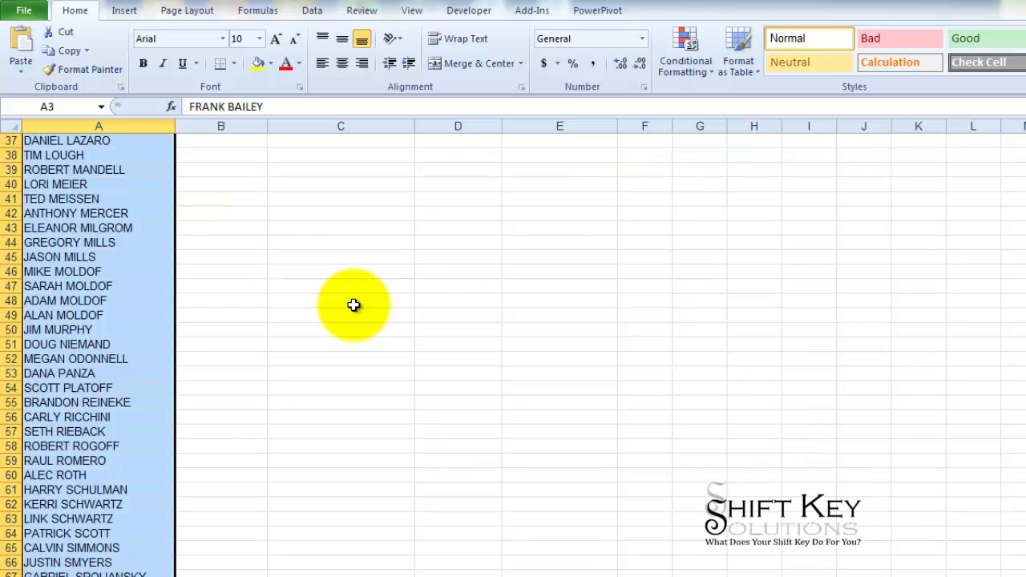
scroll(336, 313, "up", 3)
scroll(336, 313, "up", 9)
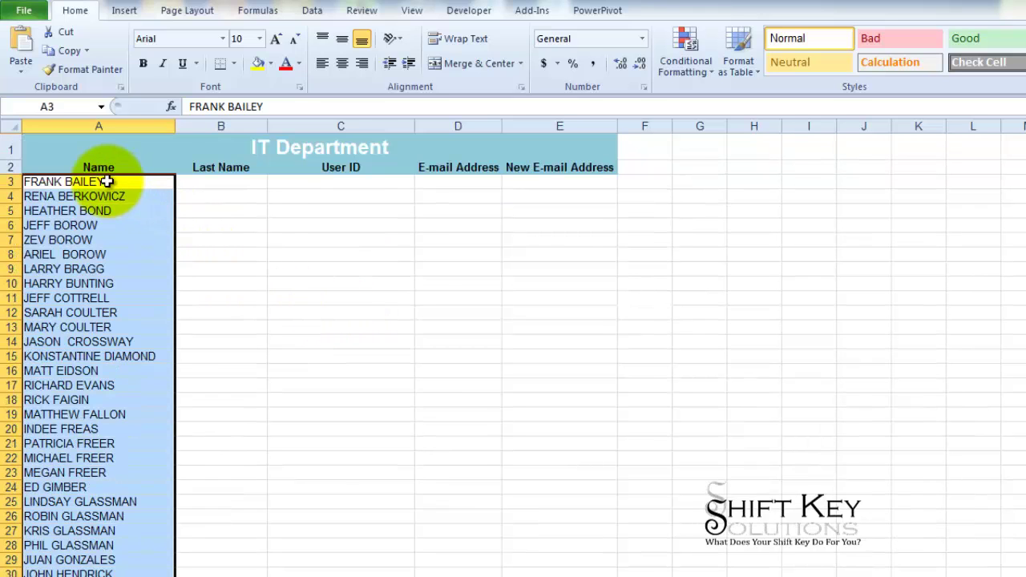
left_click(107, 182)
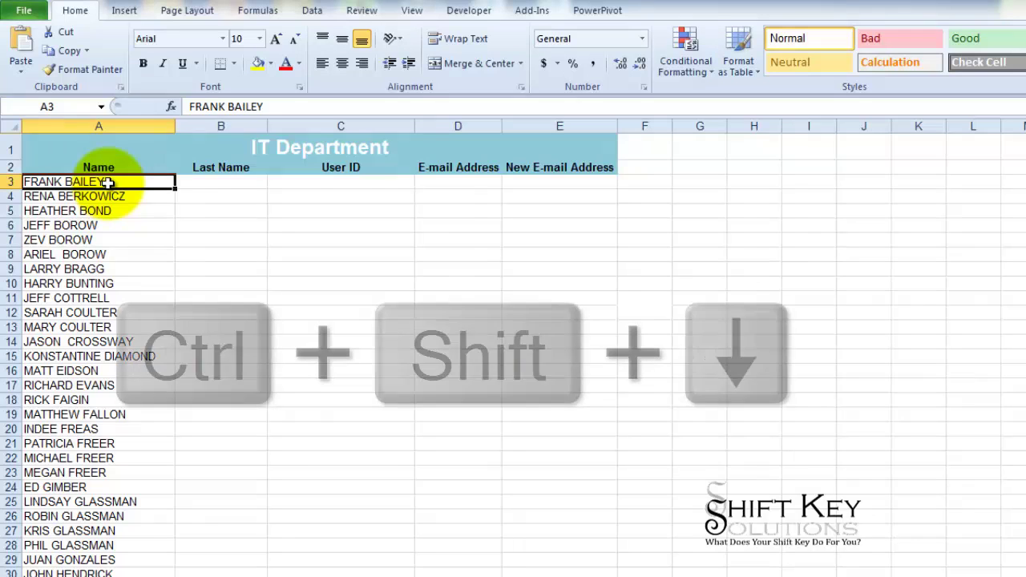
key("ctrl+shift+Down")
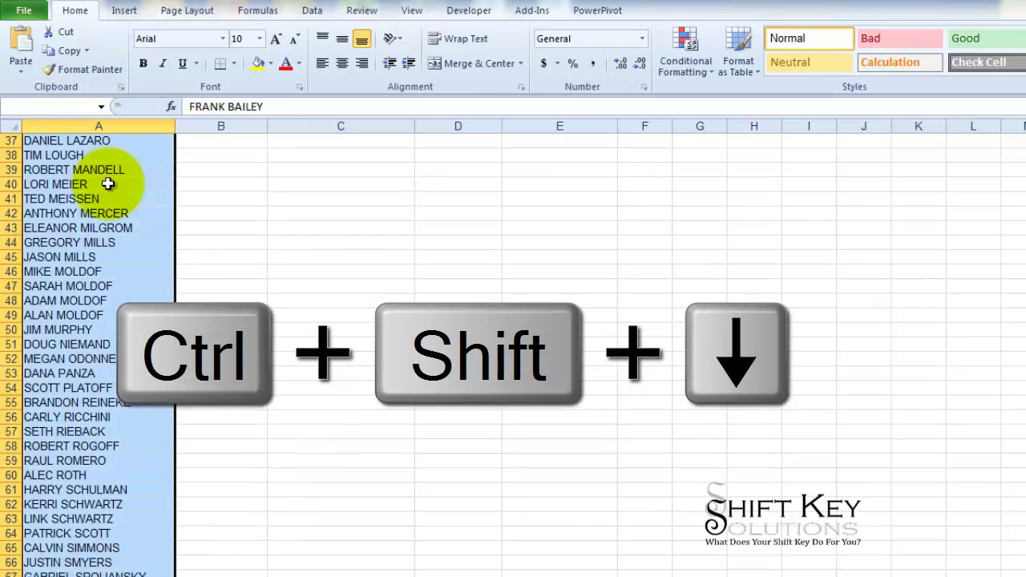
scroll(98, 292, "down", 6)
scroll(99, 292, "up", 18)
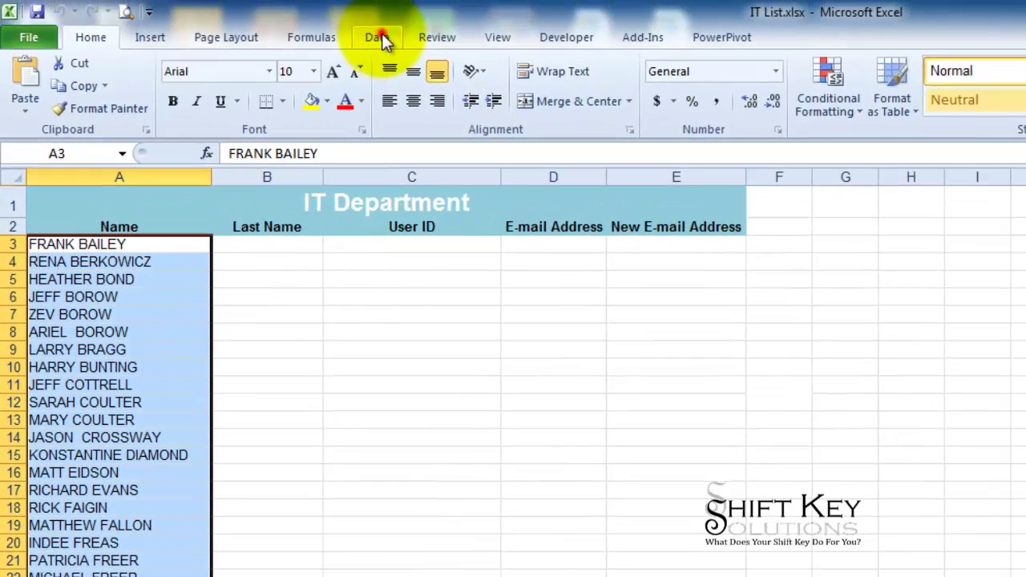
Step: Split the selected names with Text to Columns, delimited by Space only, into columns A and B
left_click(374, 34)
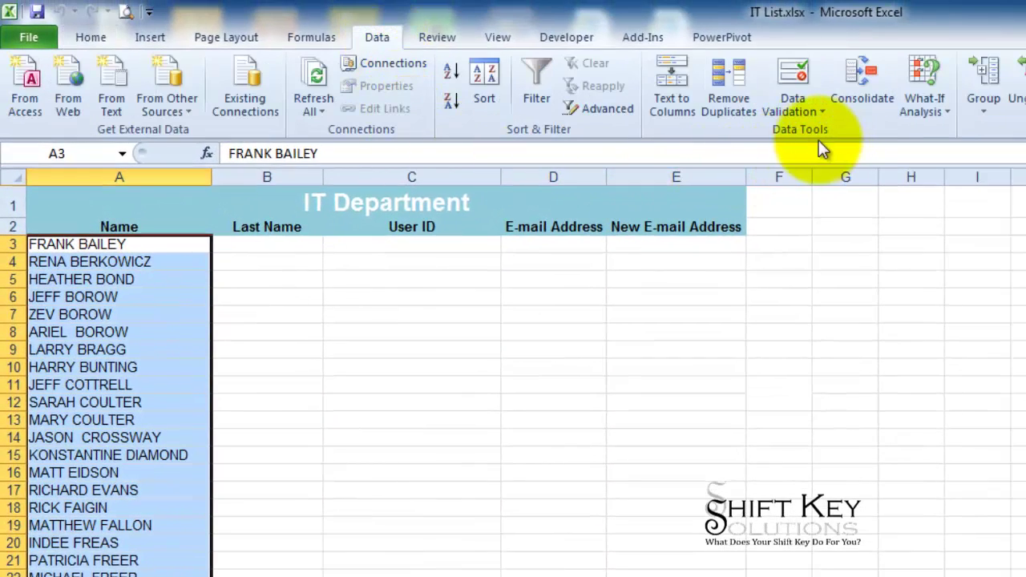
left_click(673, 76)
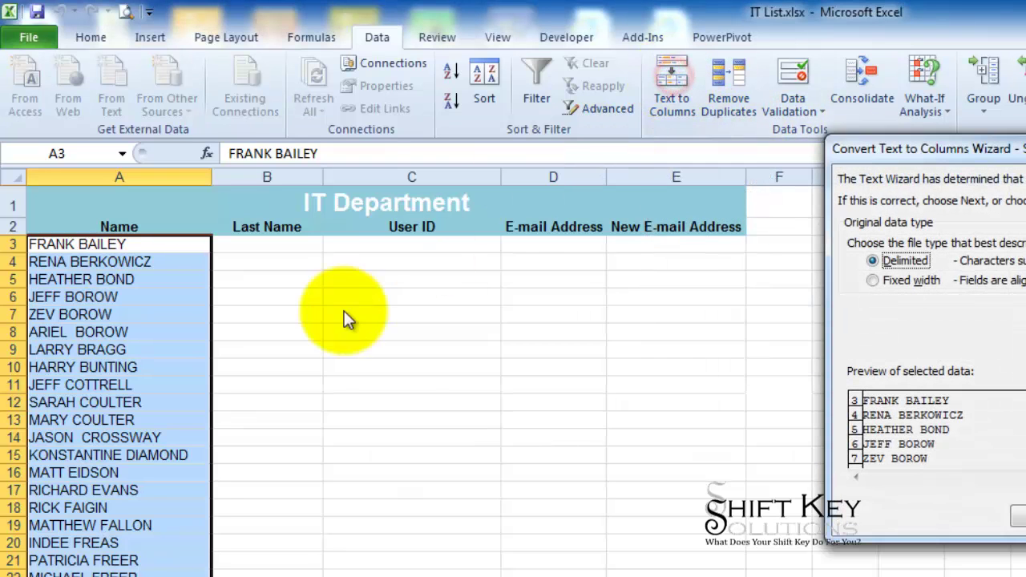
left_click_drag(1003, 154, 521, 119)
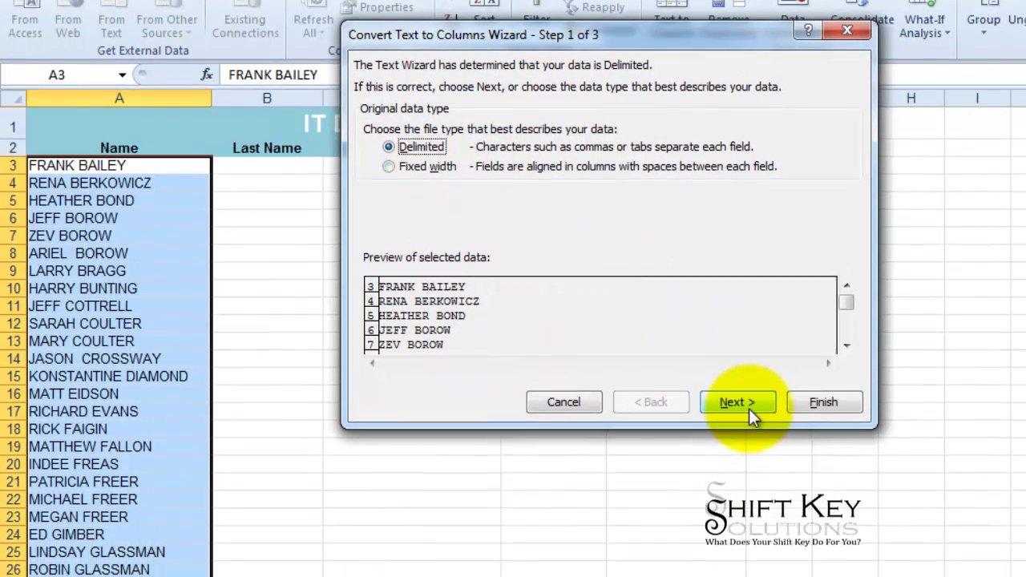
left_click(736, 453)
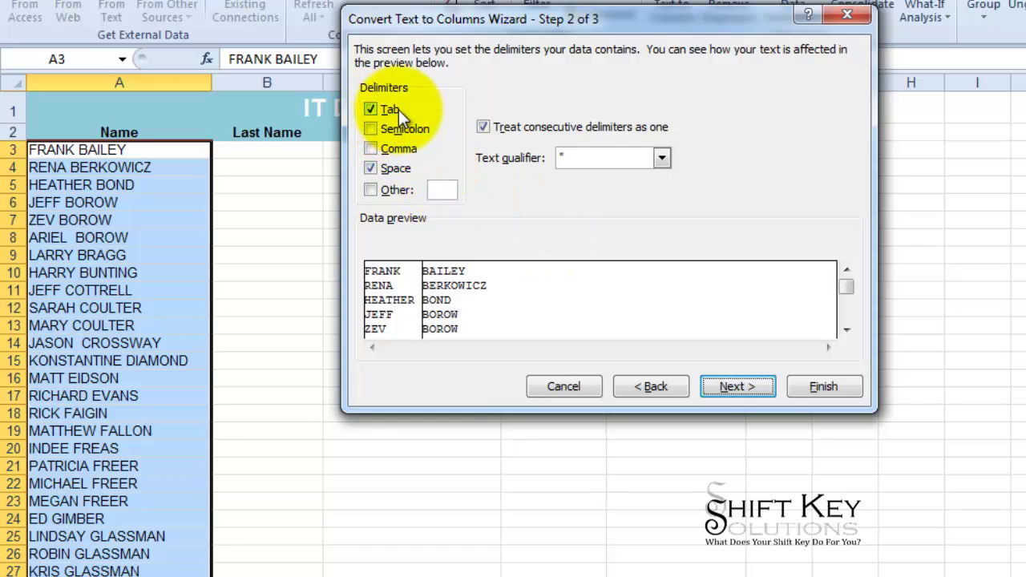
left_click(370, 110)
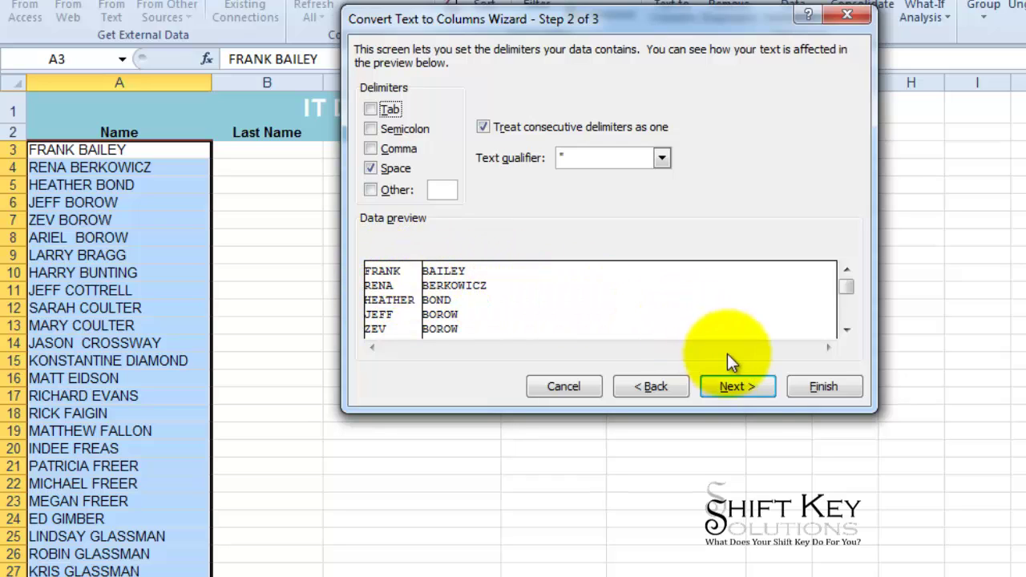
left_click(741, 383)
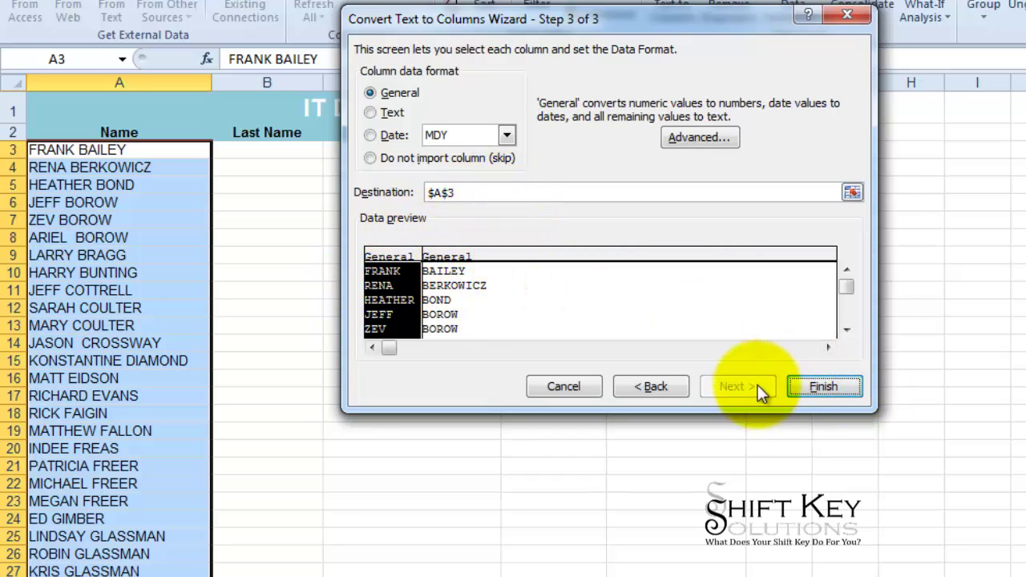
left_click(824, 387)
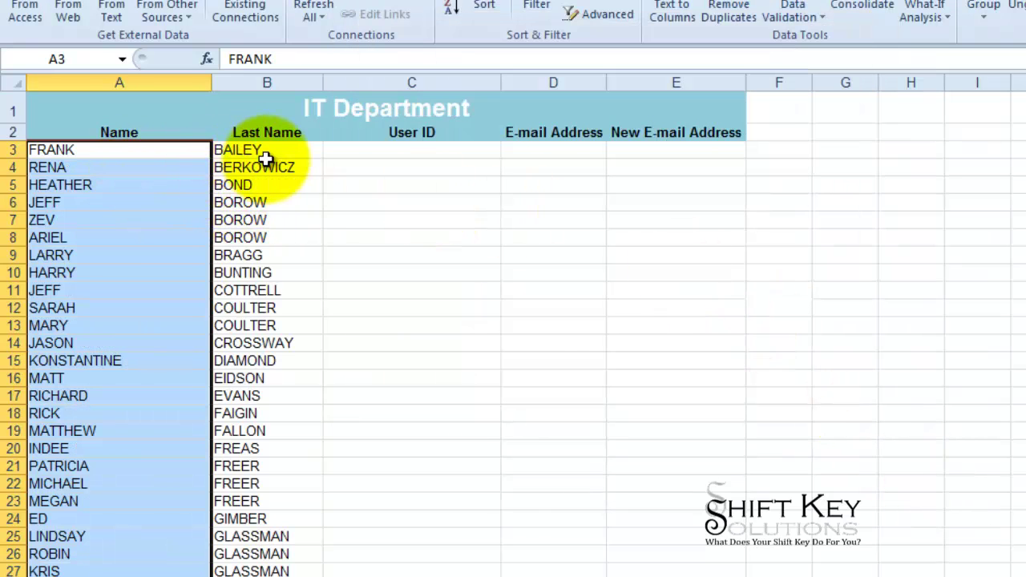
Step: Change the A2 heading from 'Name' to 'First Name'
left_click(94, 132)
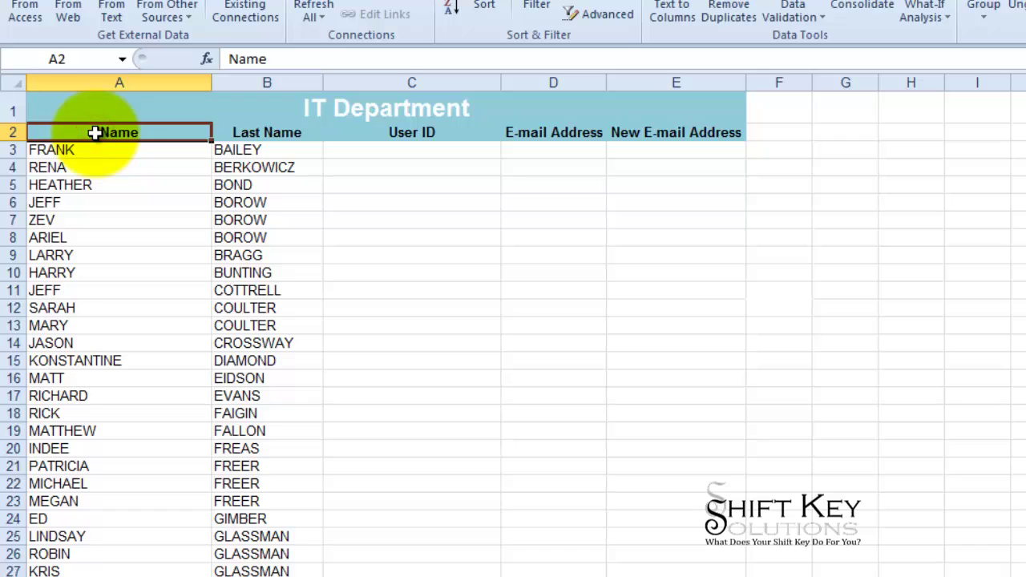
double_click(94, 133)
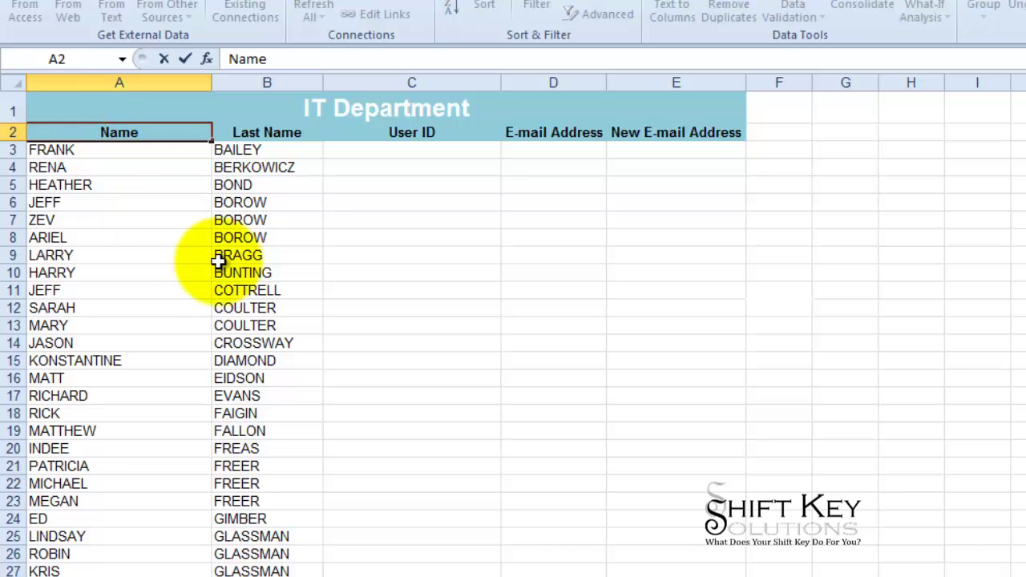
type("First")
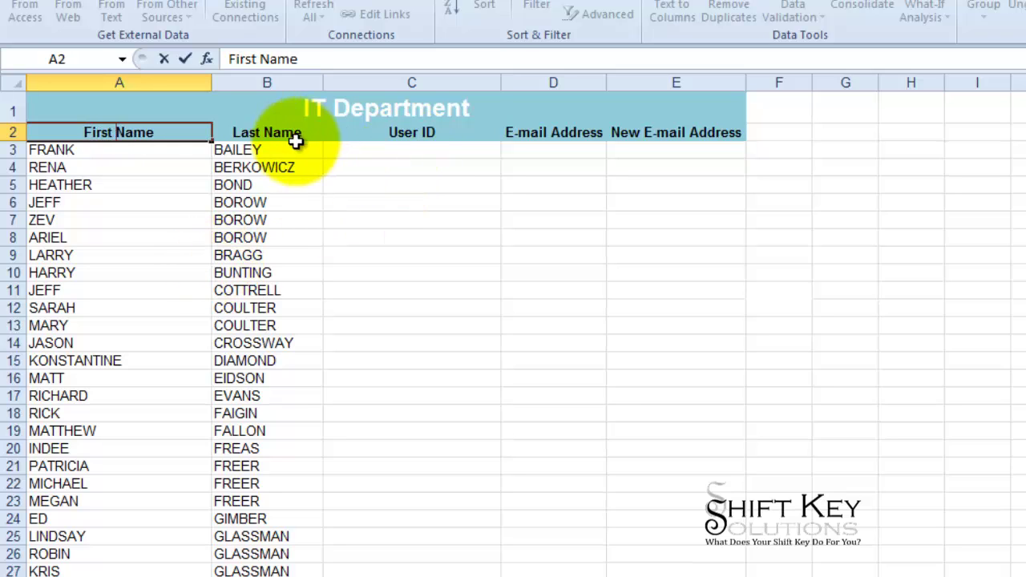
left_click(343, 152)
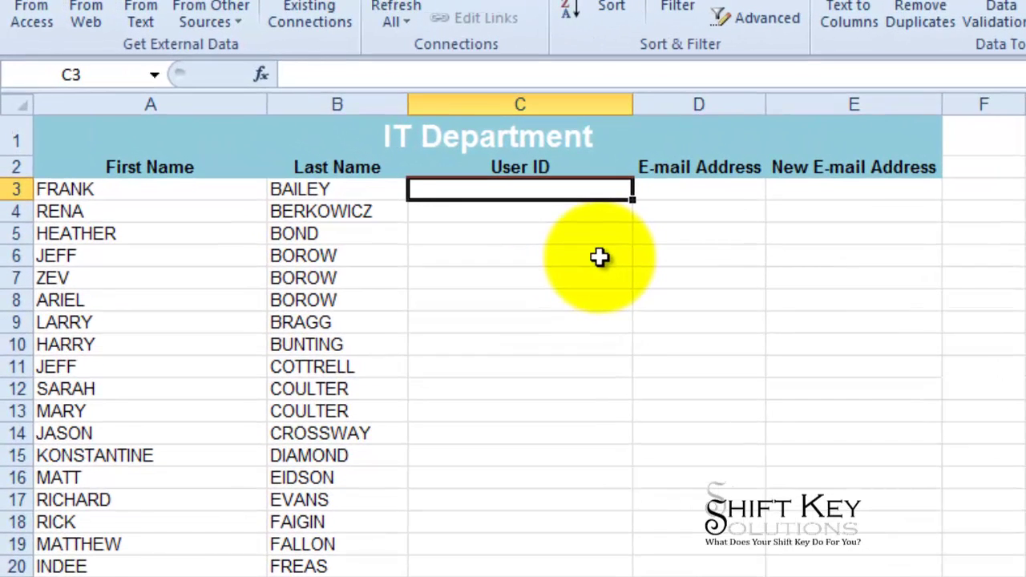
Step: Enter =PROPER(CONCATENATE(B3,",",A3)) in C3 to build the first User ID
type("=")
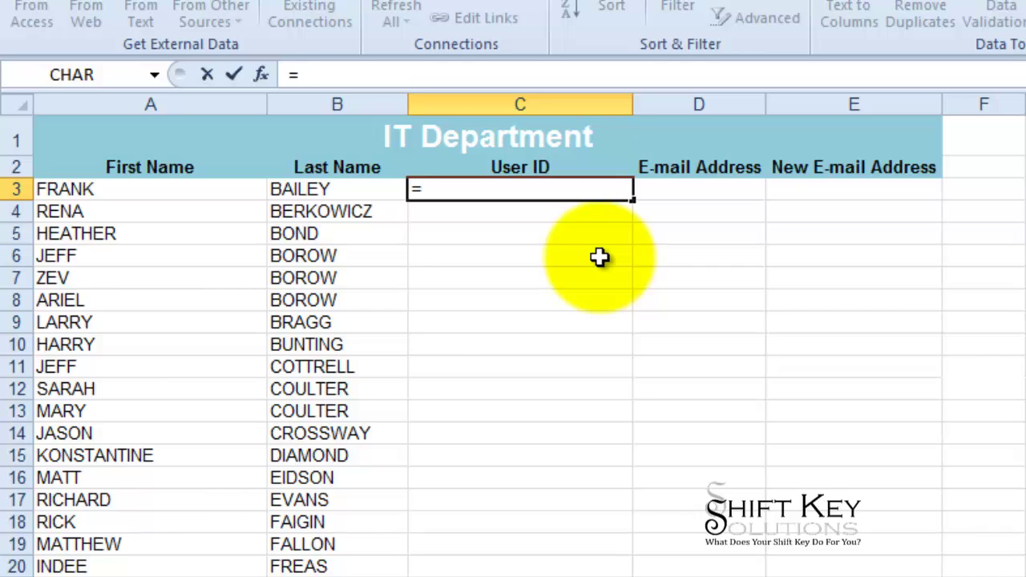
type("pro")
key("Down")
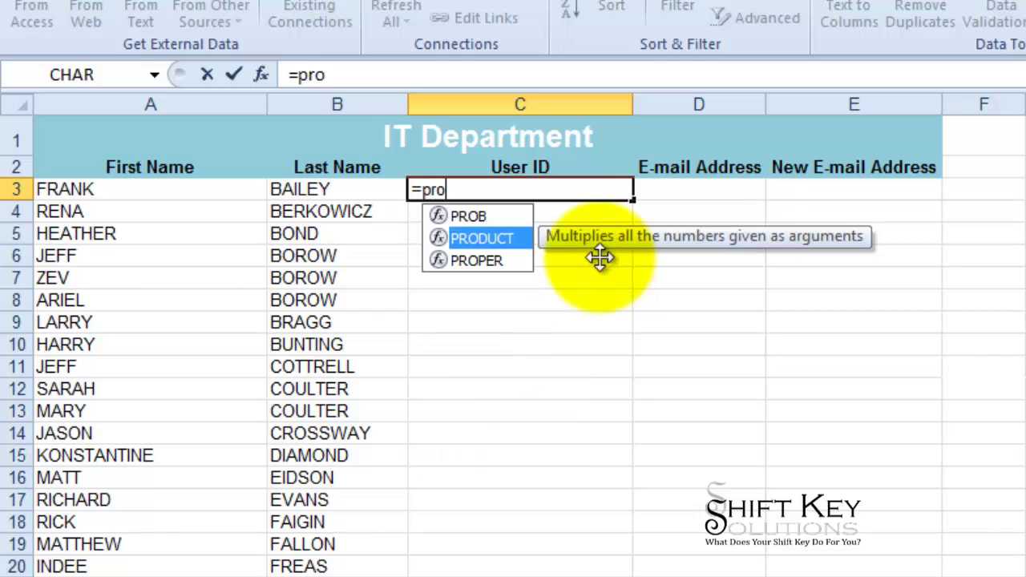
key("Down")
key("Tab")
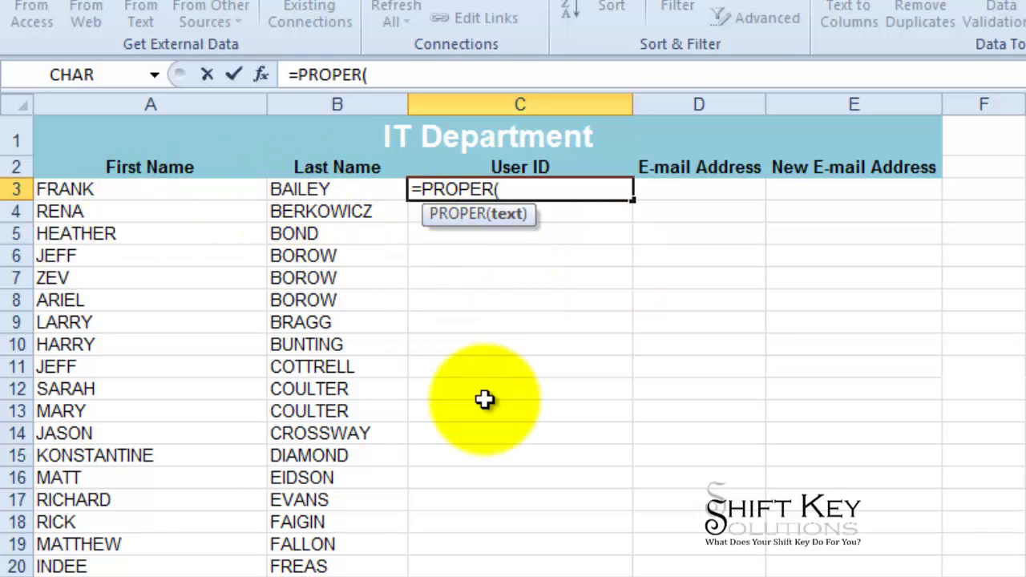
type("con")
key("Tab")
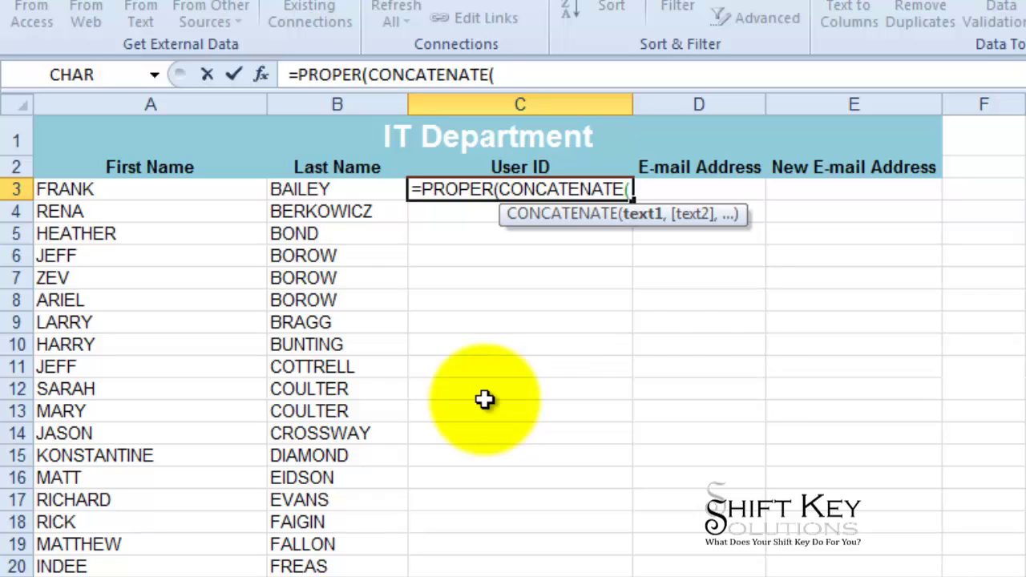
type("b3")
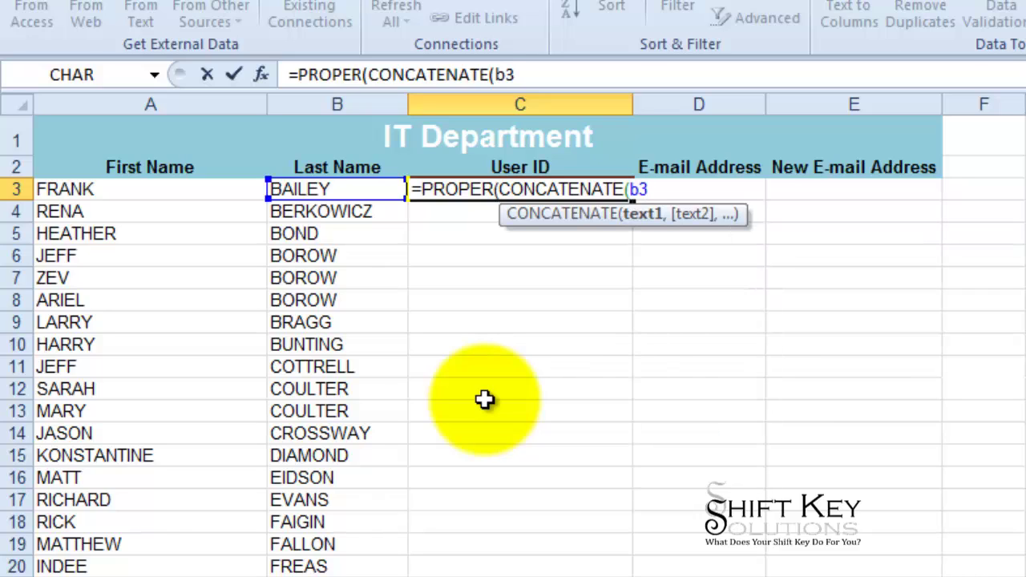
type(",\"")
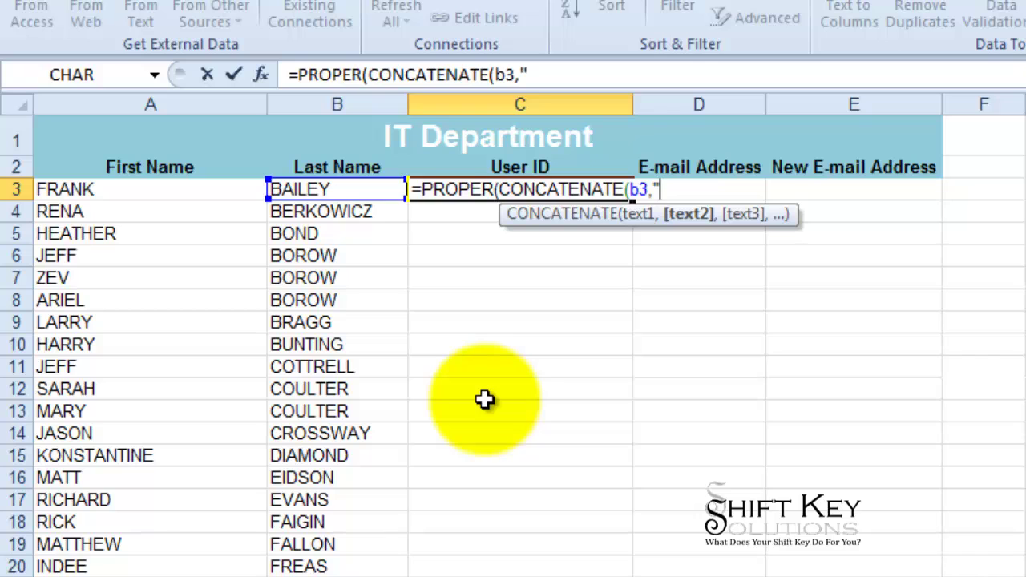
type(",")
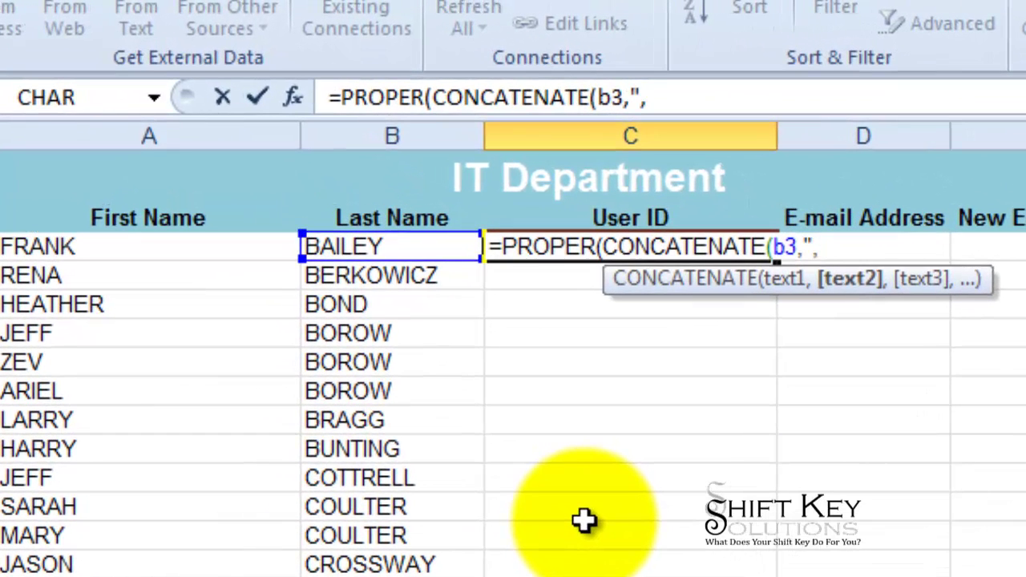
type("\",")
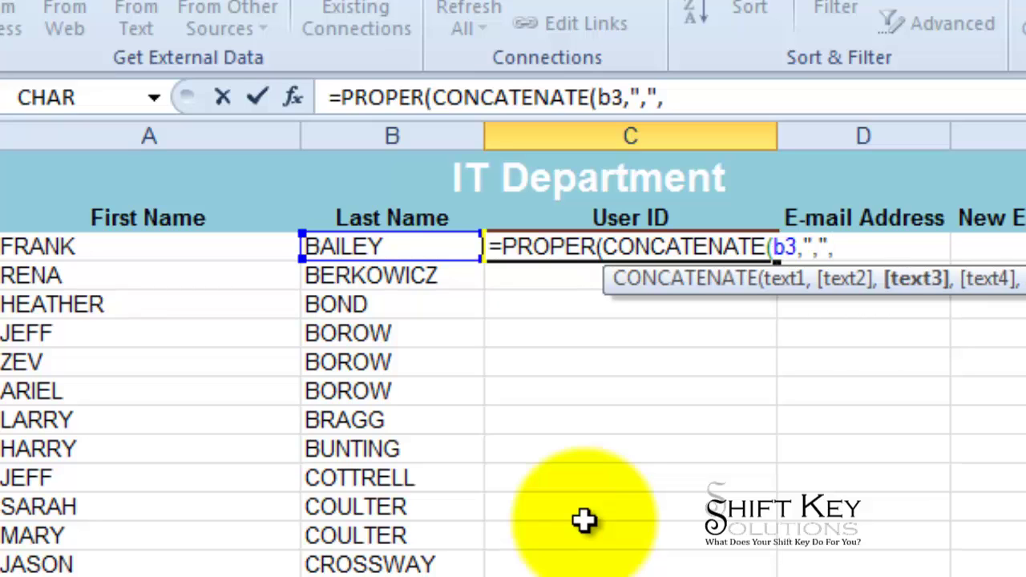
type("a3)")
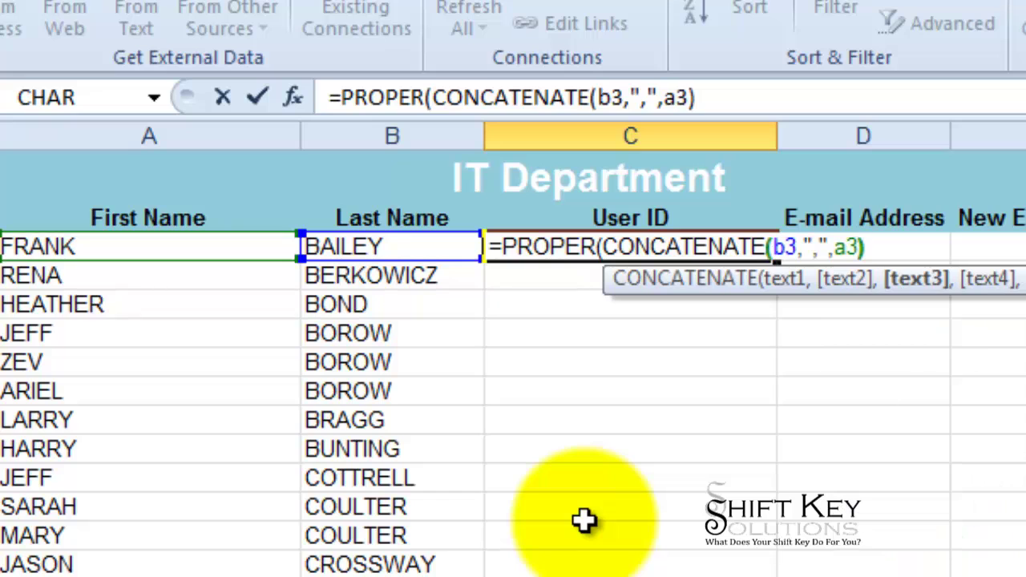
type(")")
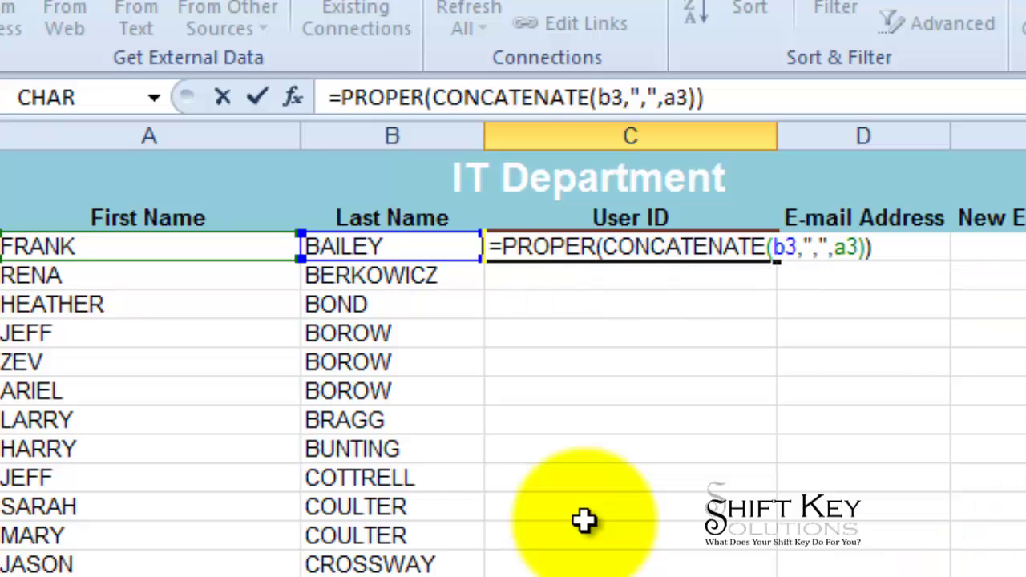
Step: Commit the C3 User ID formula and compare it with the neighbouring name cells
left_click(257, 99)
left_click(581, 273)
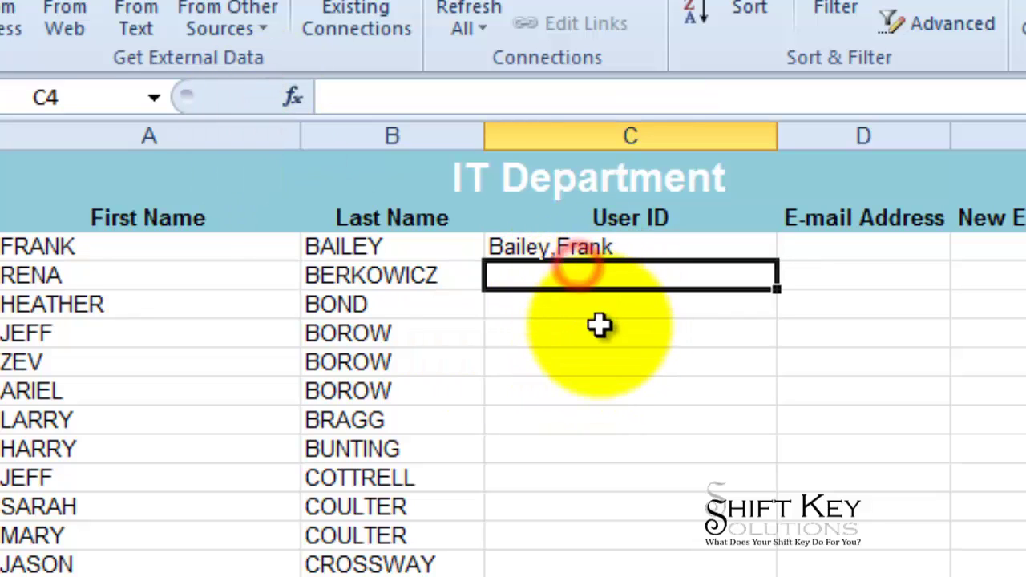
left_click(601, 328)
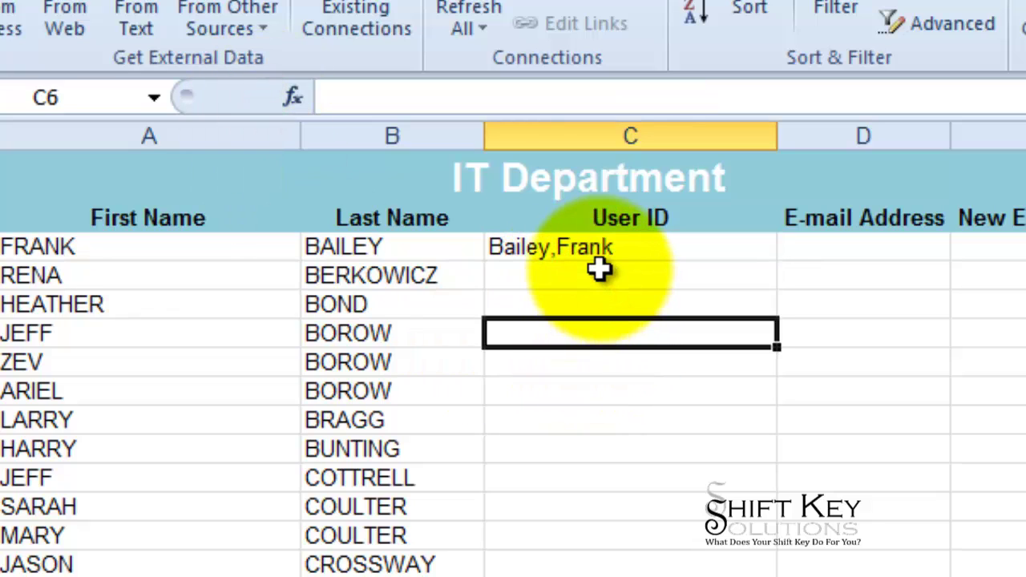
left_click(372, 264)
left_click(183, 268)
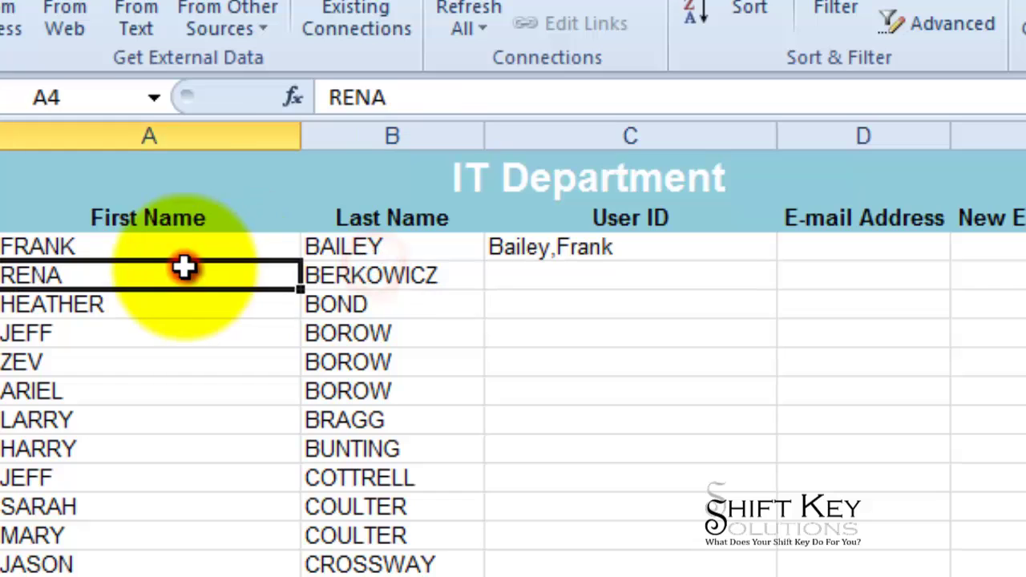
left_click(380, 275)
left_click(244, 275)
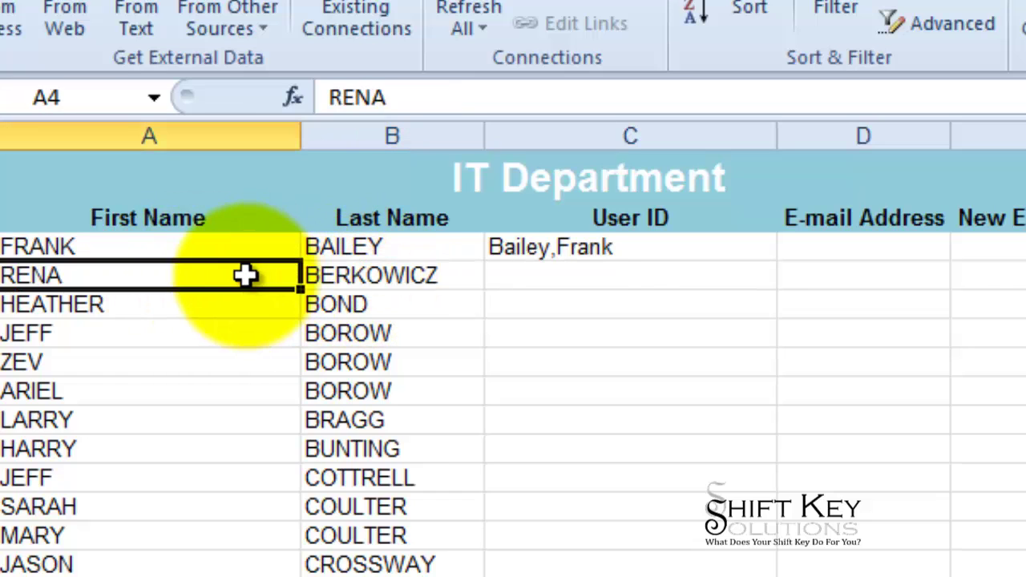
left_click(569, 282)
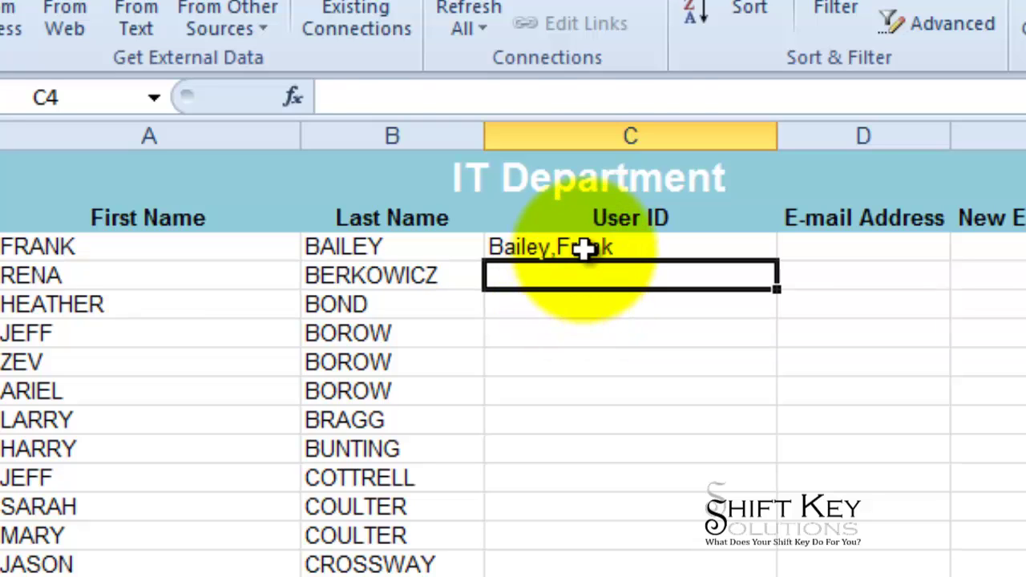
Step: Fill the C3 User ID formula down column C for every employee
left_click(585, 248)
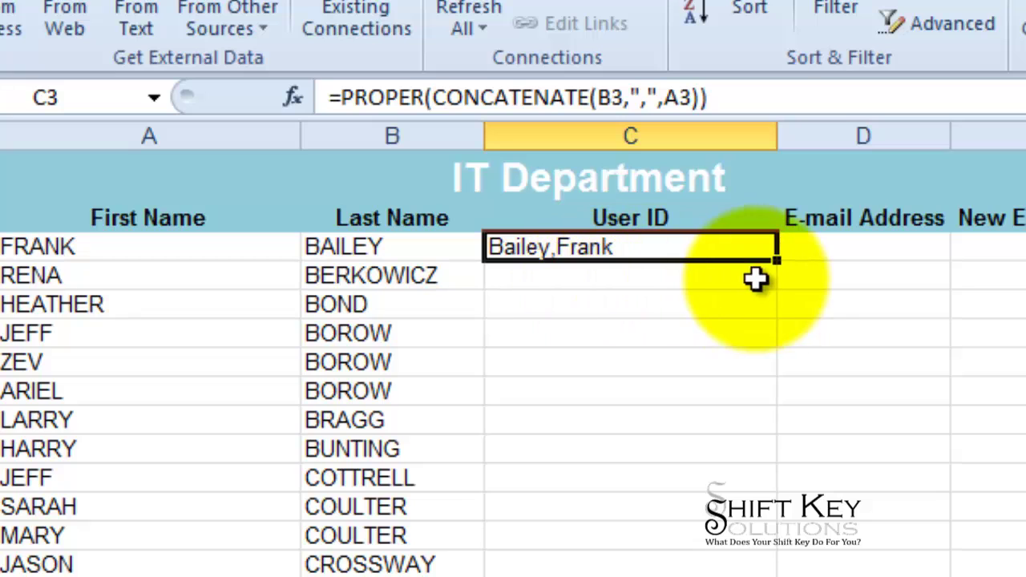
double_click(775, 260)
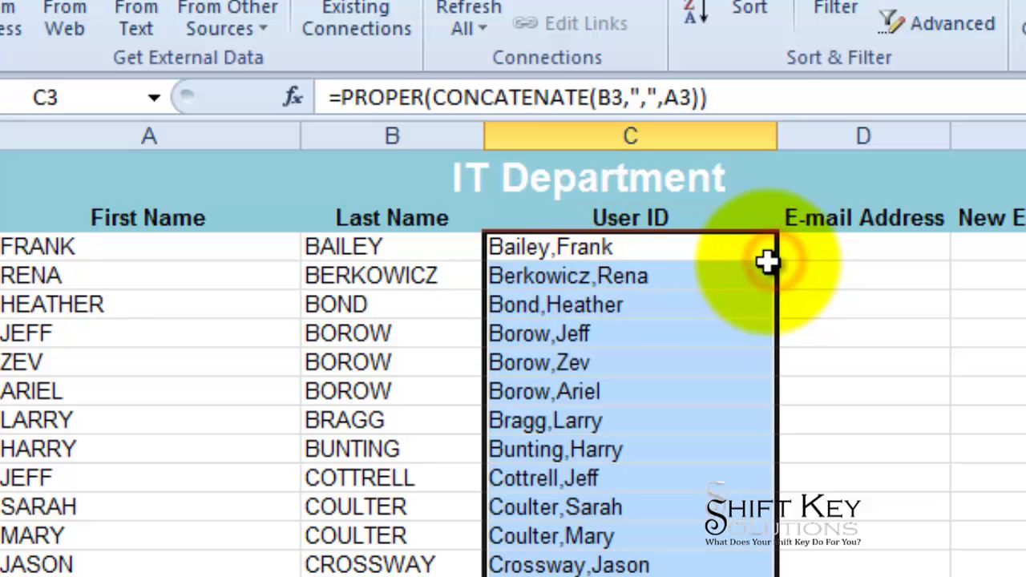
left_click(731, 255)
left_click(871, 250)
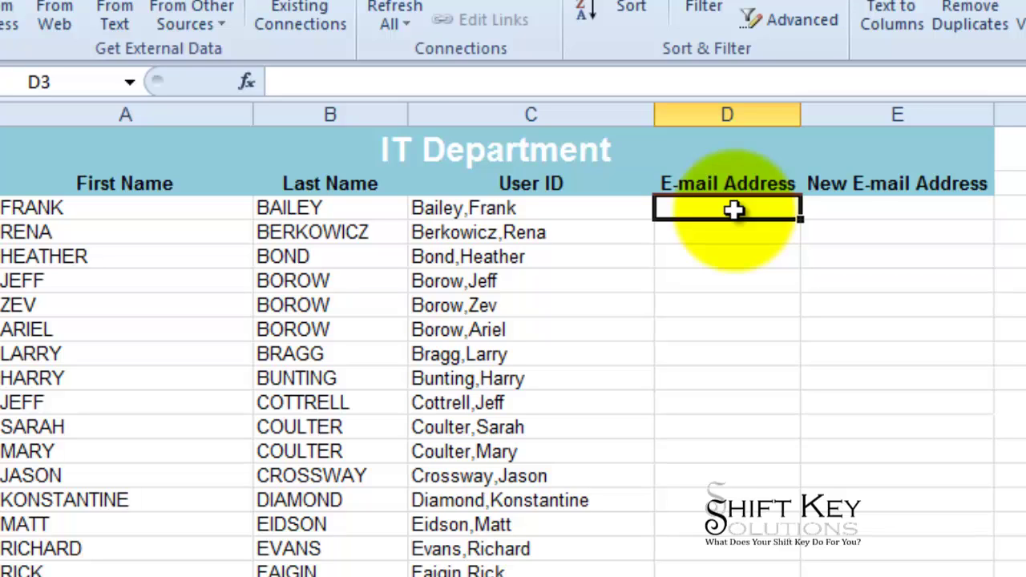
type("=")
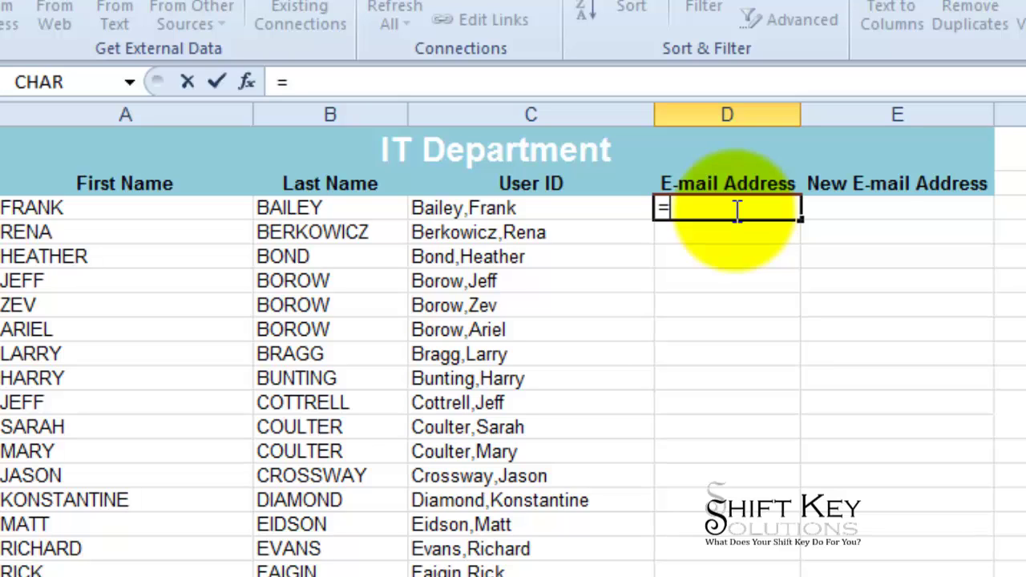
type("low")
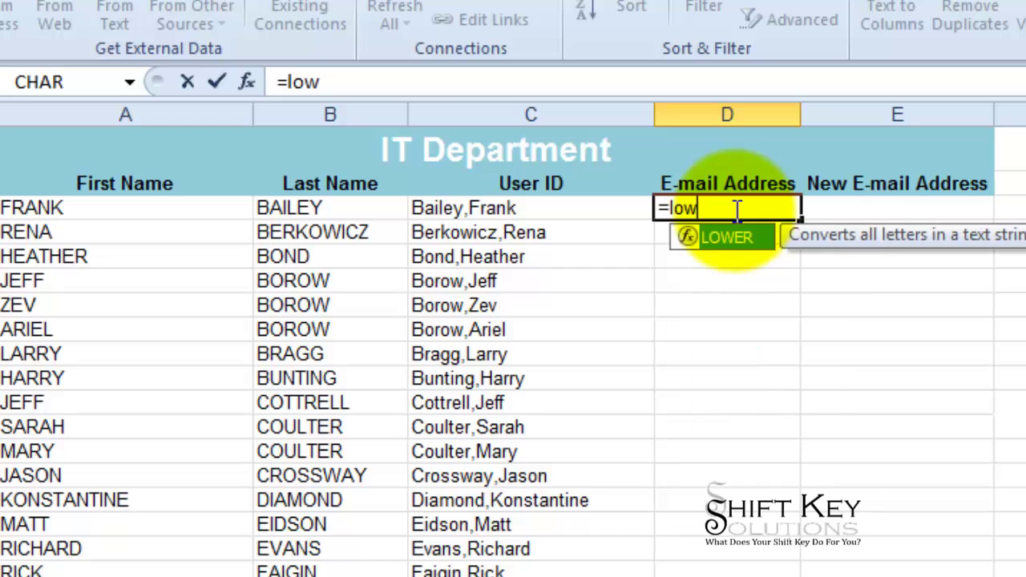
key("Tab")
type("con")
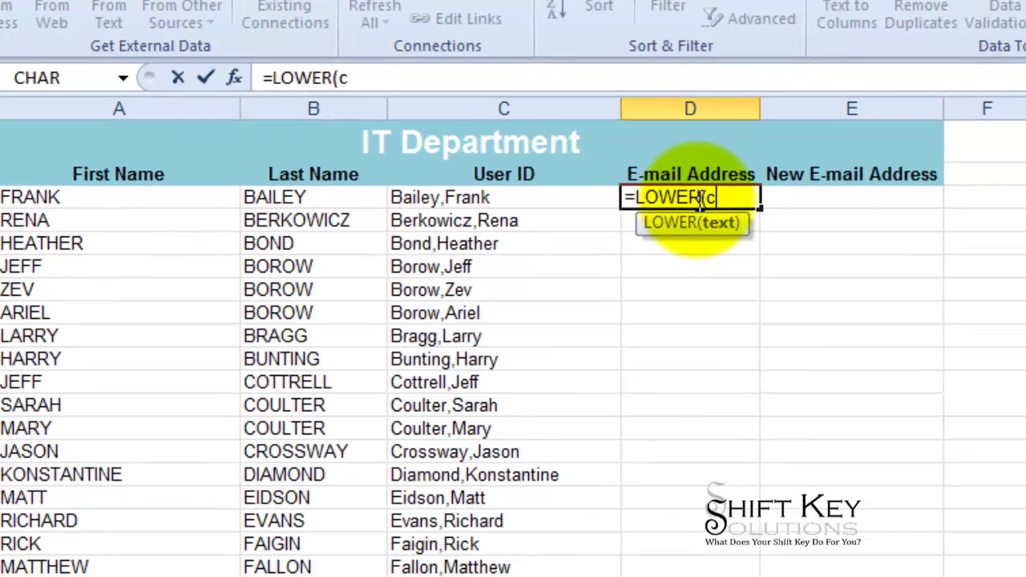
key("Tab")
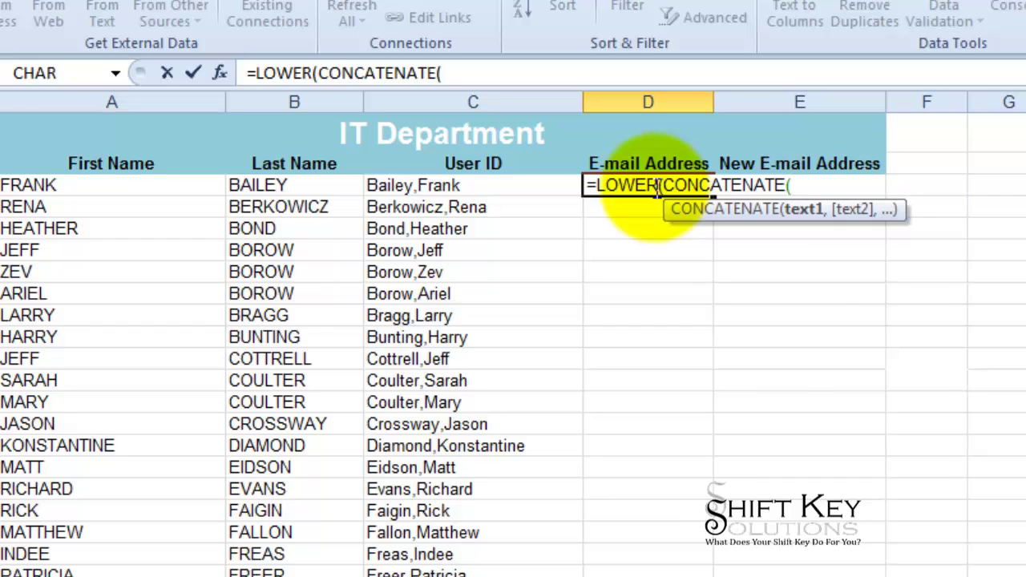
type("a3,")
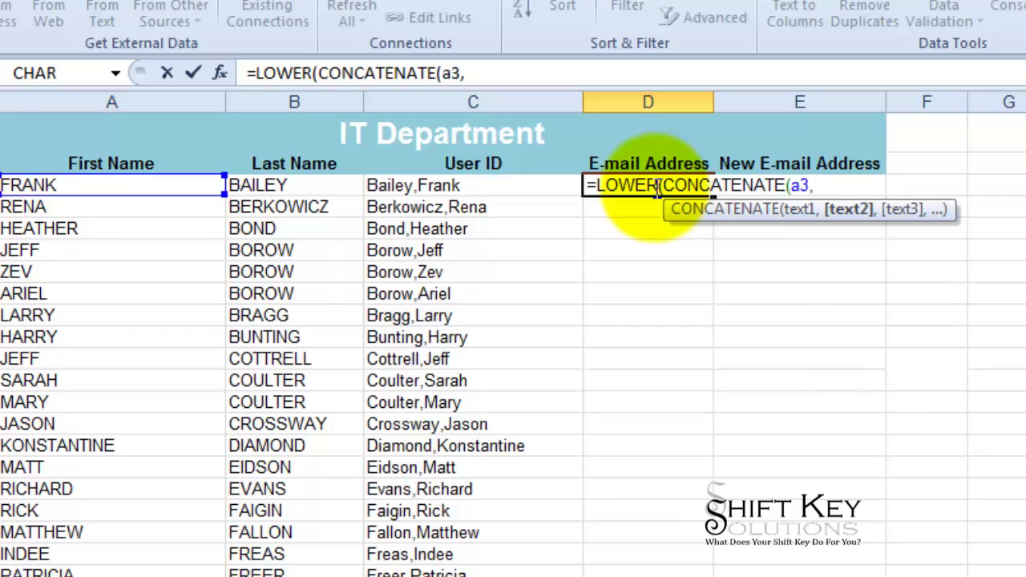
type("\"")
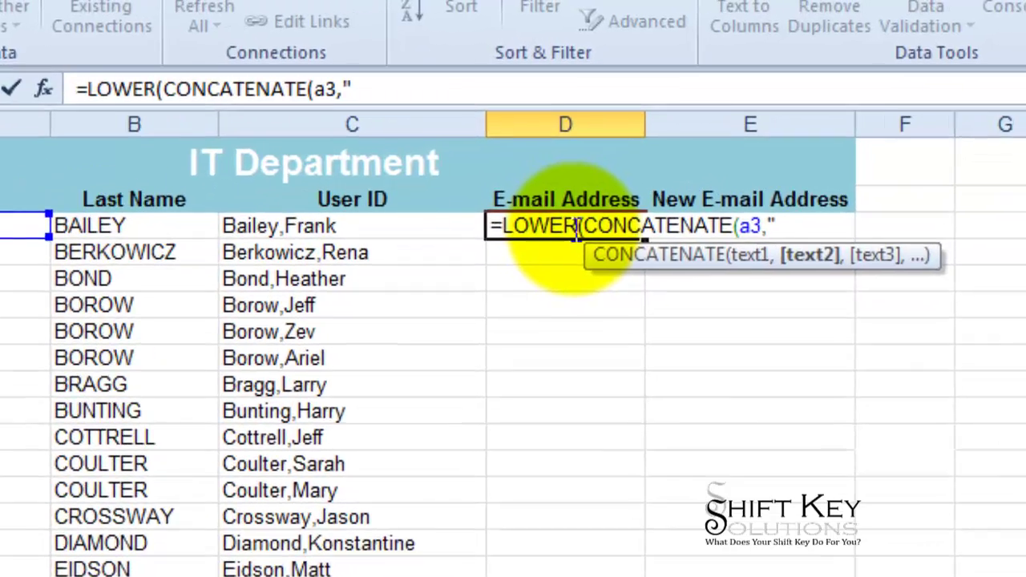
type("_")
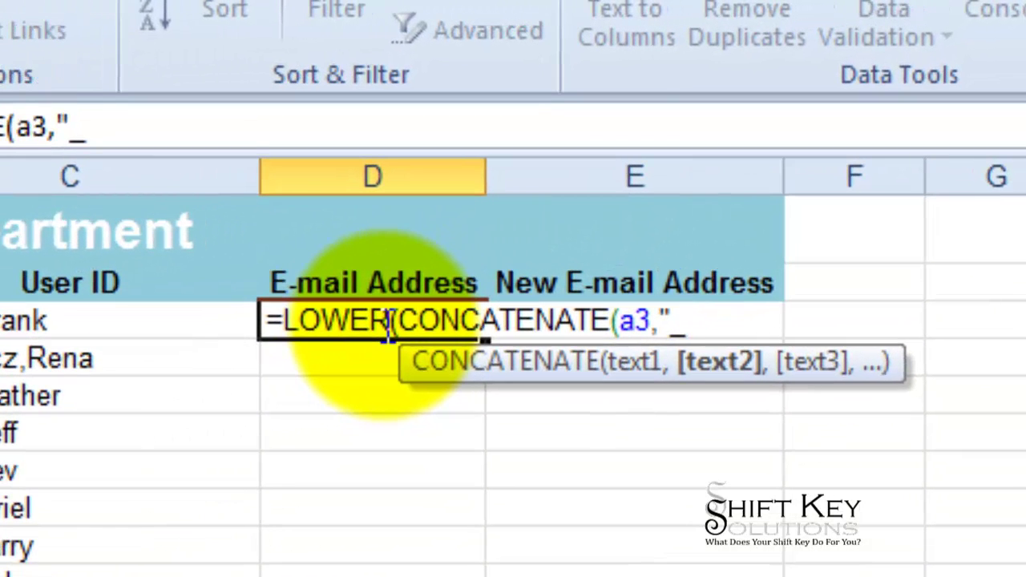
type("\"")
type(",")
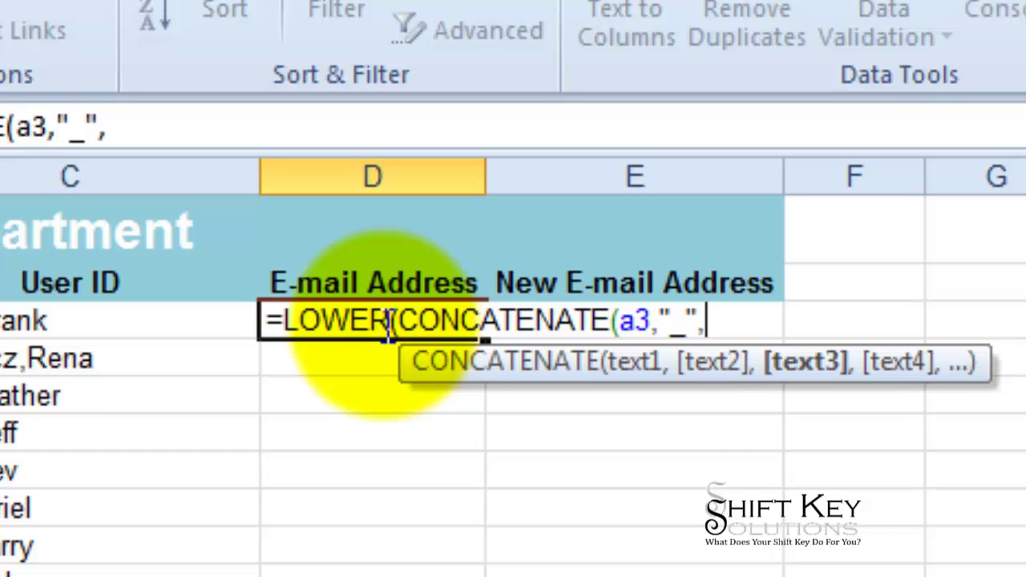
type("b3,")
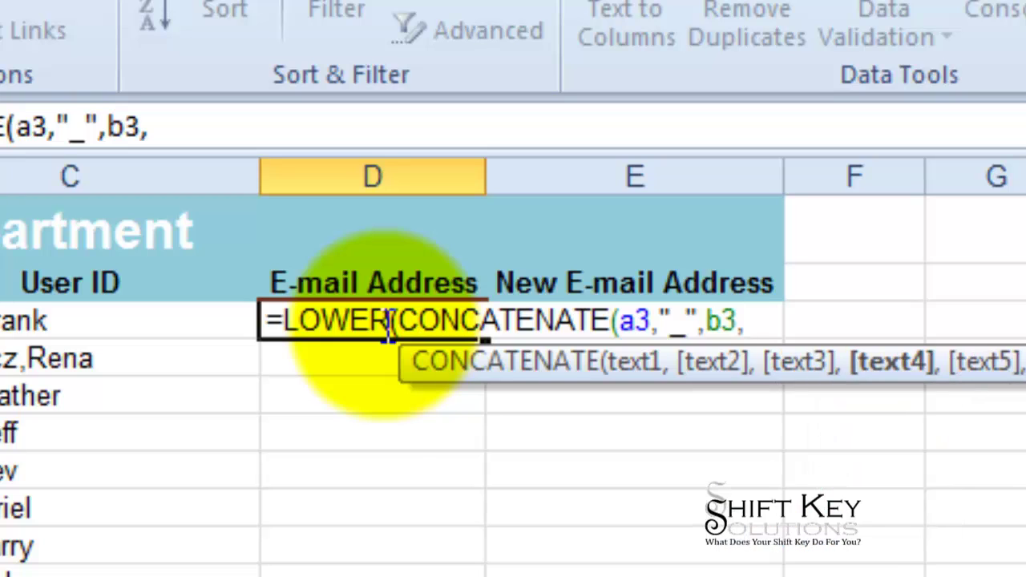
type("\"@")
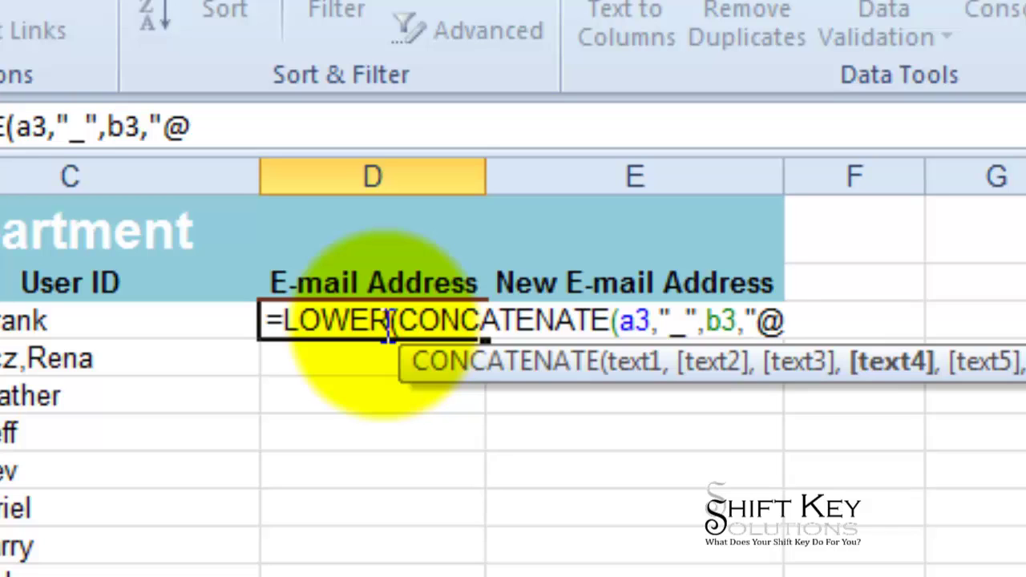
type("itschool")
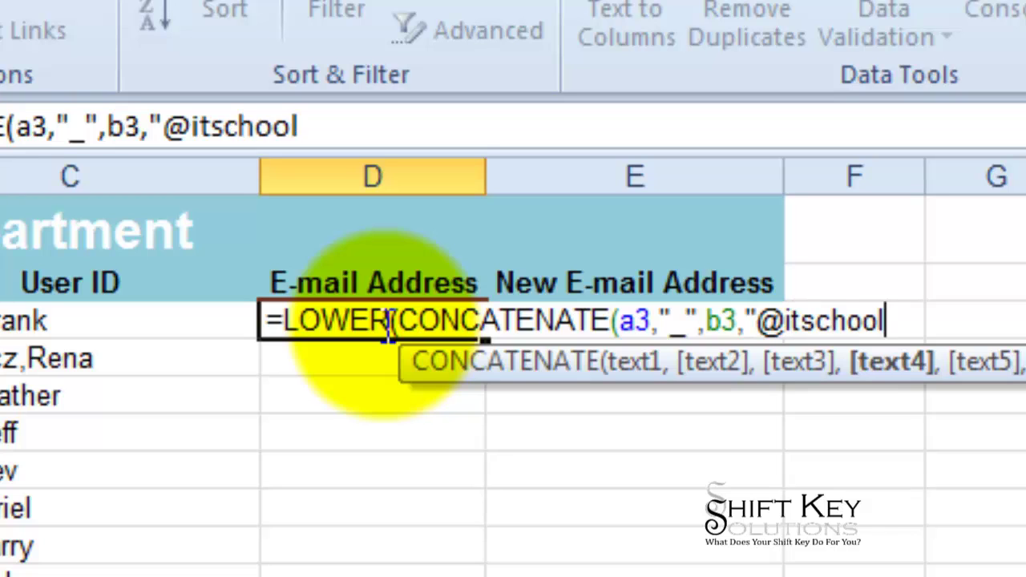
type(".edu")
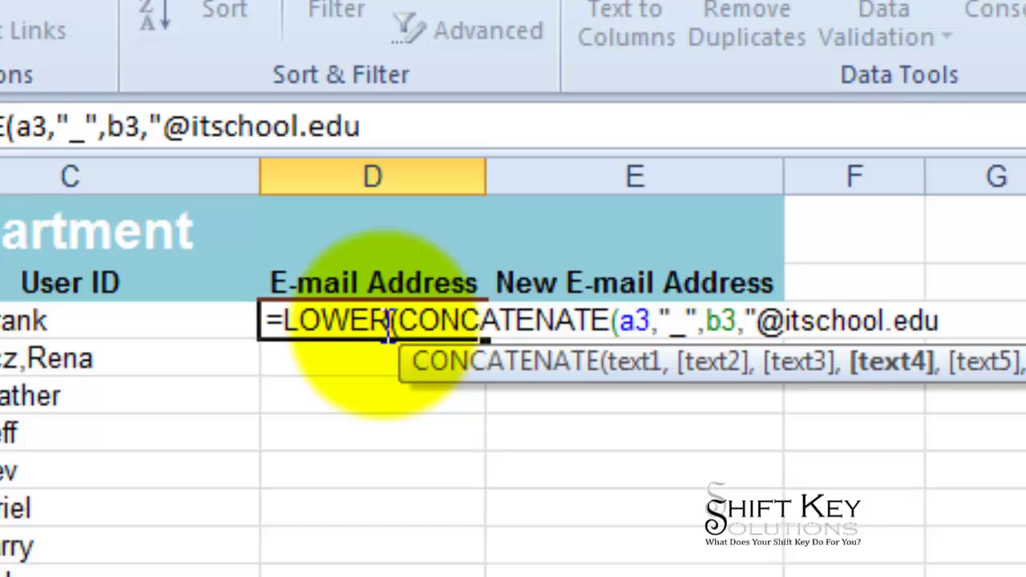
type("\"))")
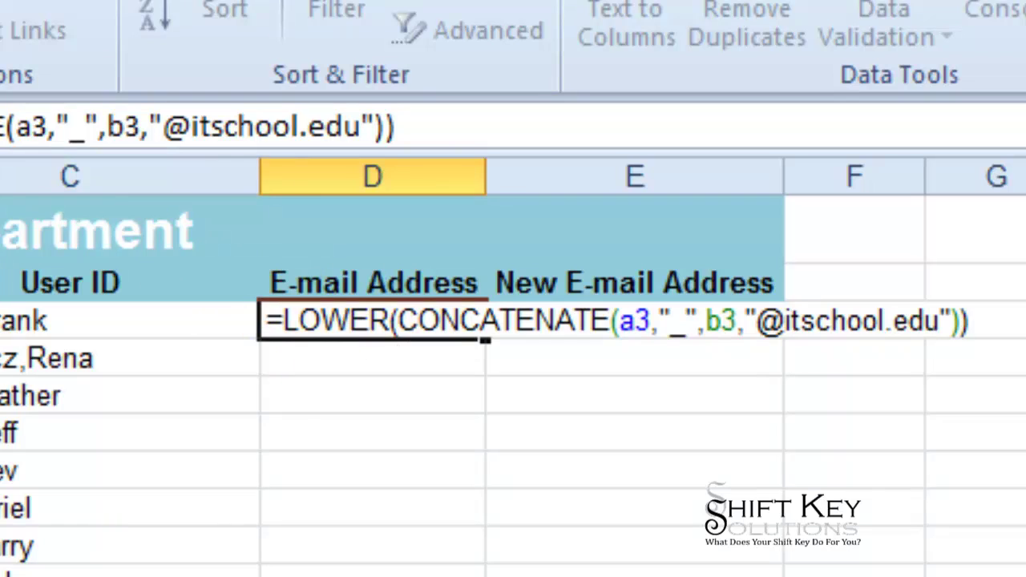
key("ctrl+Return")
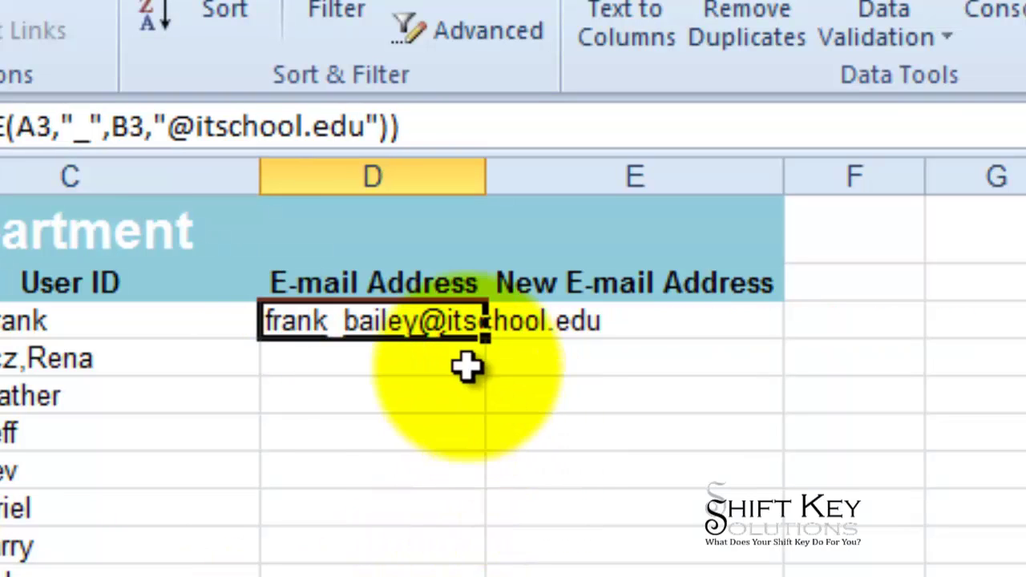
left_click(391, 374)
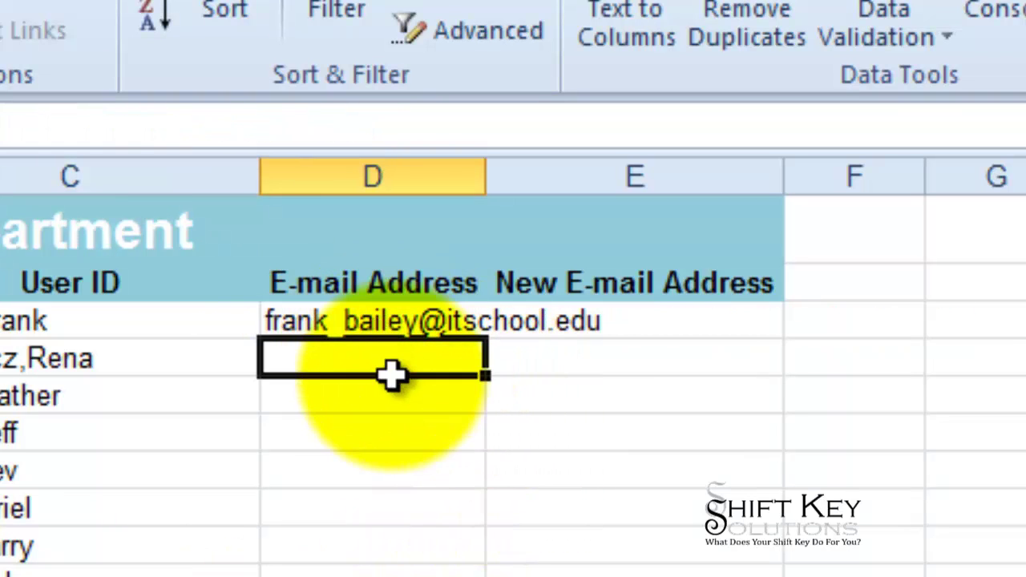
left_click(412, 324)
double_click(486, 335)
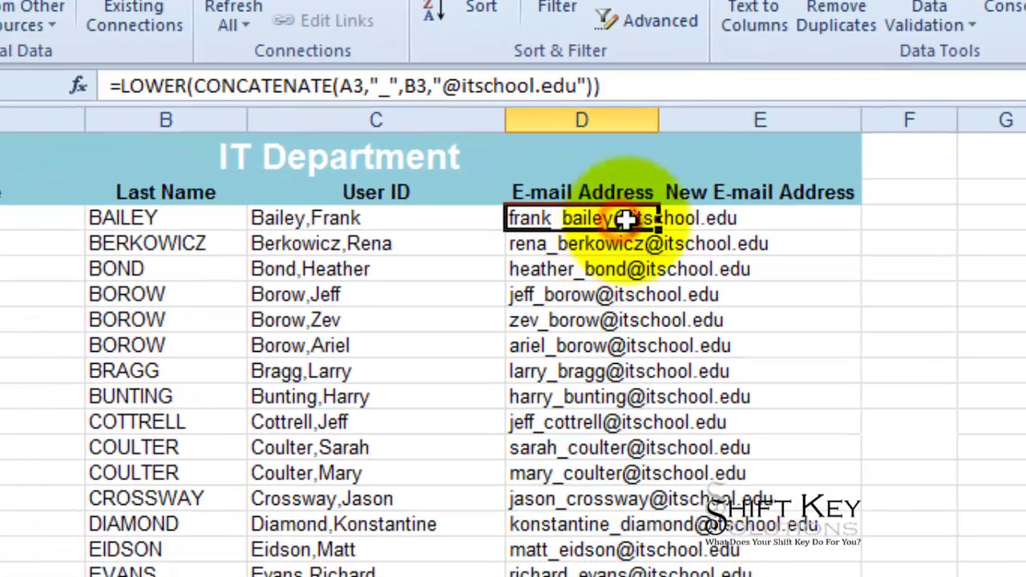
double_click(661, 124)
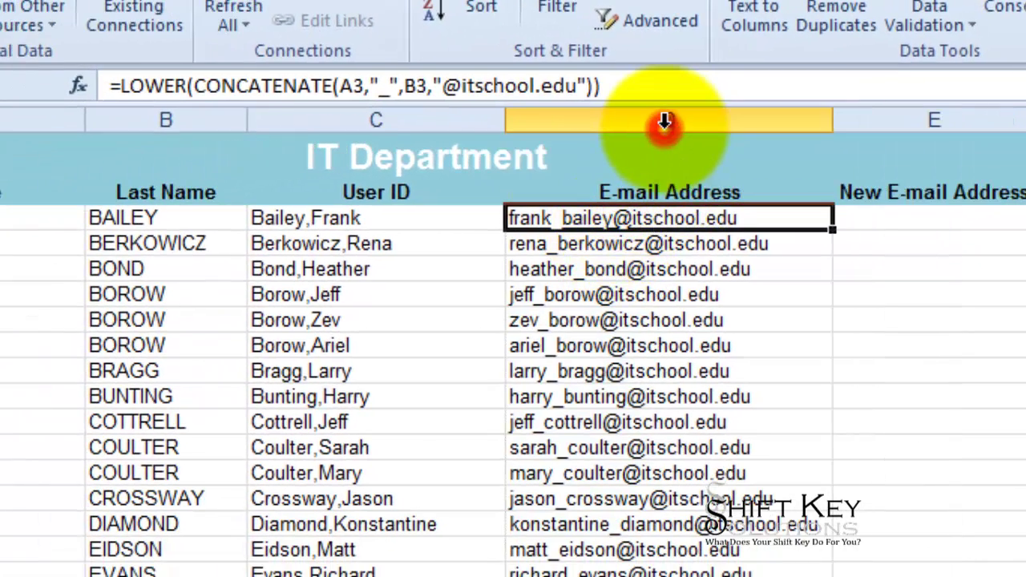
left_click(731, 247)
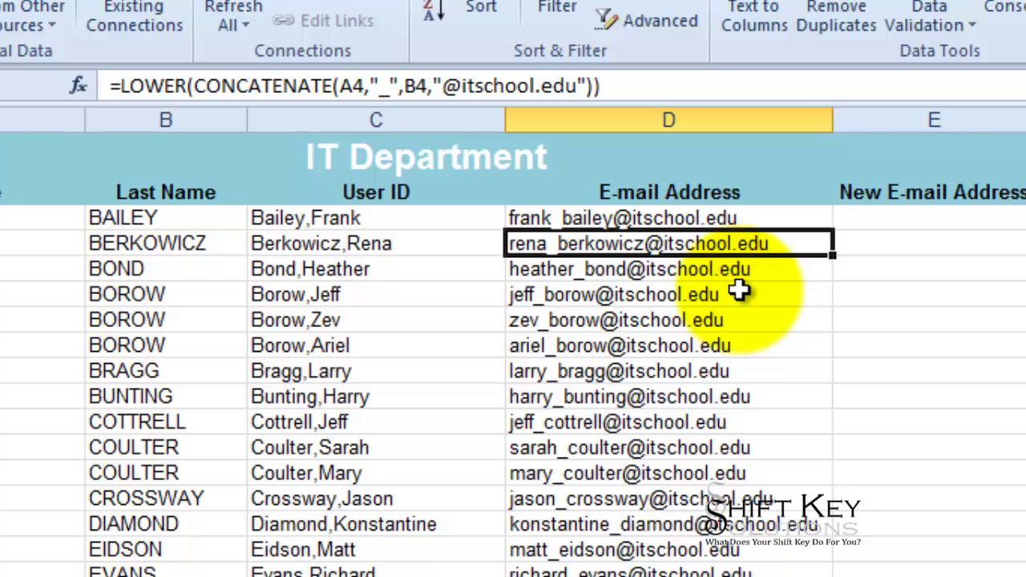
left_click(614, 218)
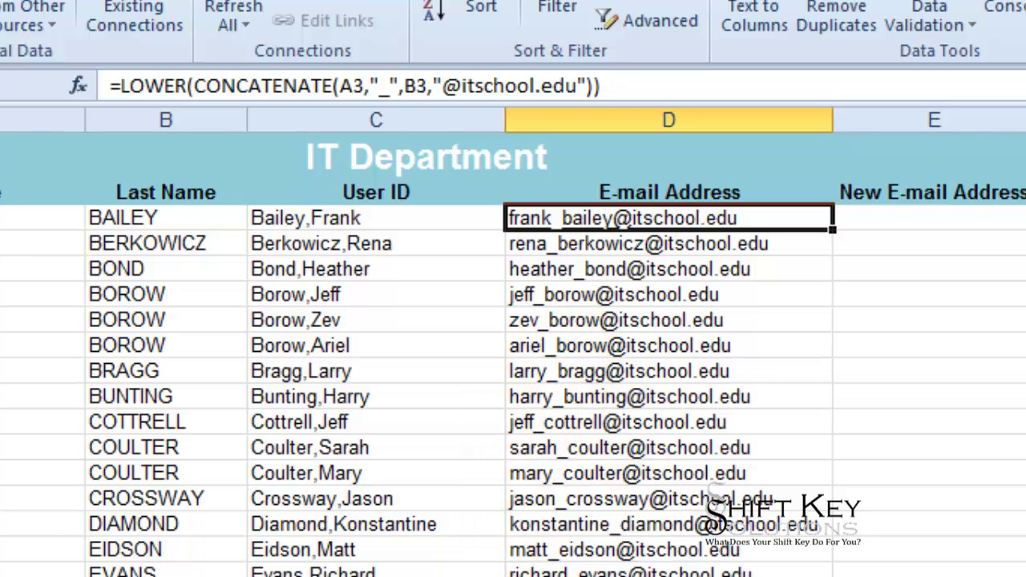
left_click(714, 250)
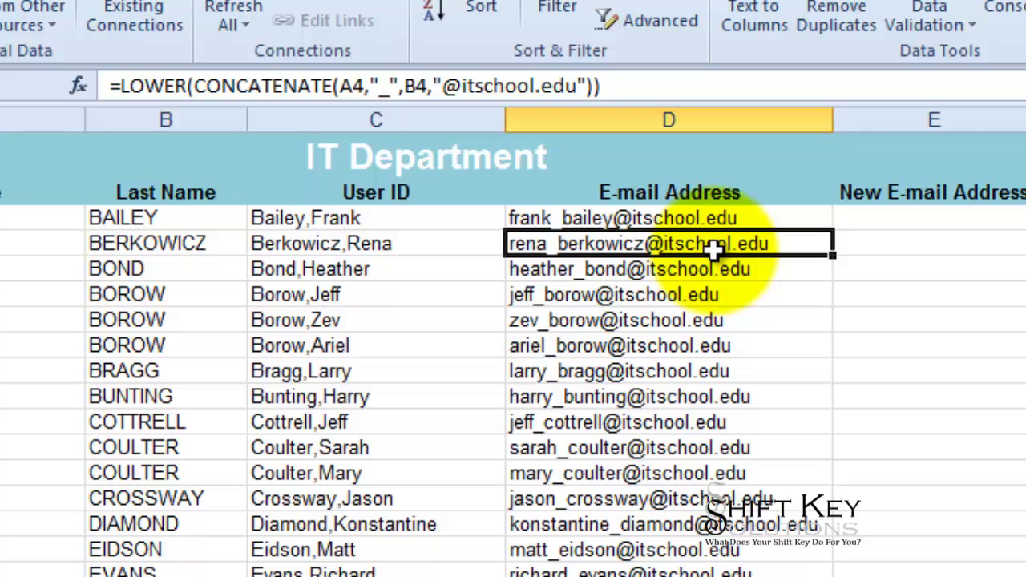
left_click_drag(675, 248, 687, 553)
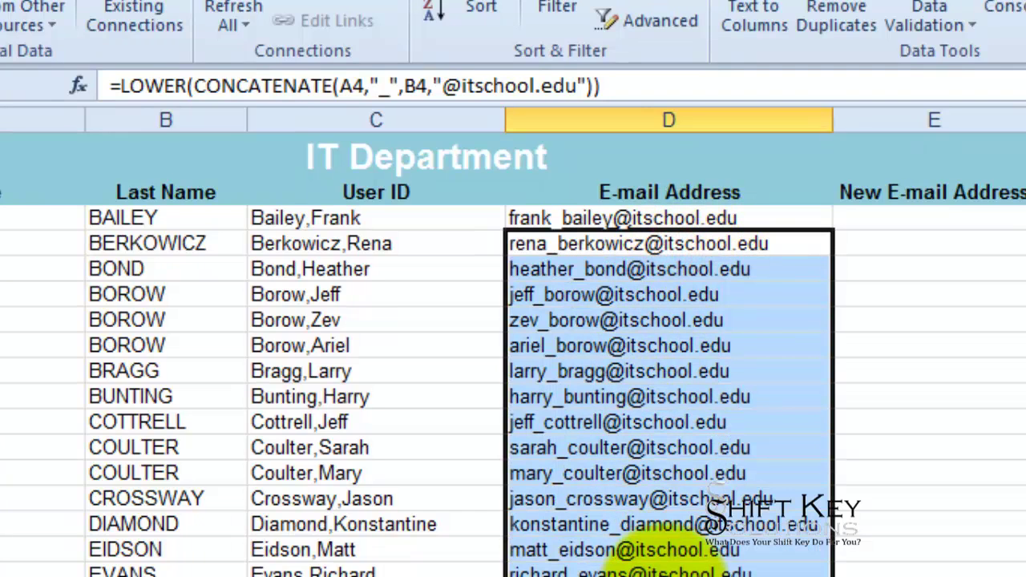
left_click(626, 335)
left_click(623, 525)
key("Down")
key("Down")
key("Down")
key("Down")
key("Down")
key("Down")
key("Down")
key("Down")
key("Down")
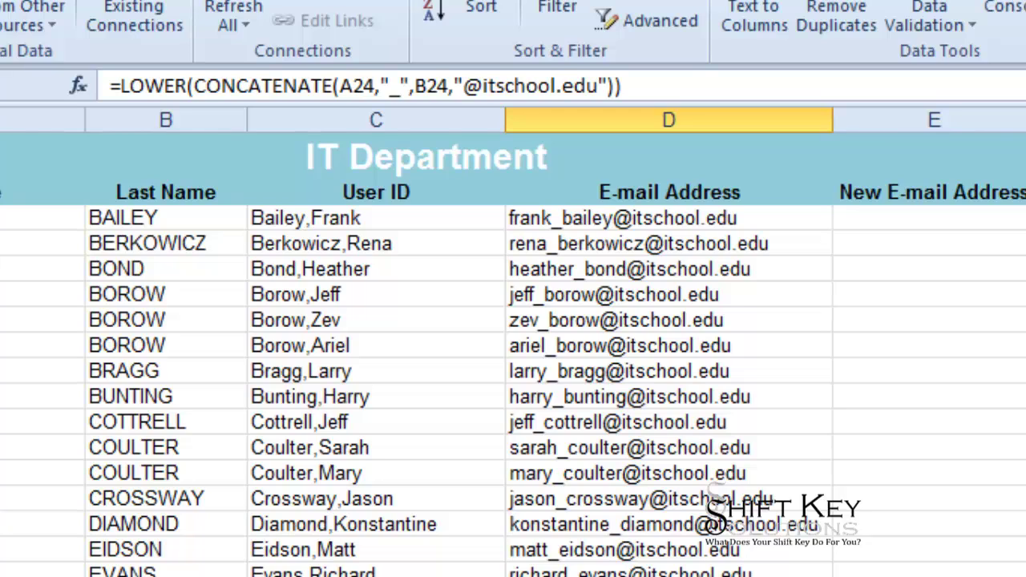
key("Up")
key("Up")
key("Up")
key("Up")
key("Up")
key("Up")
key("Up")
left_click(651, 315)
left_click(653, 217)
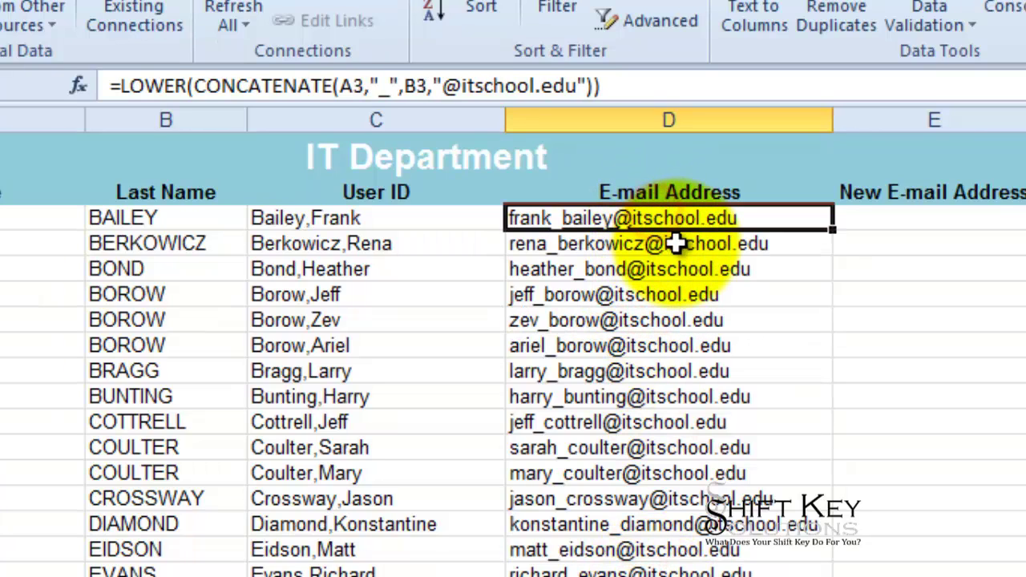
left_click(899, 229)
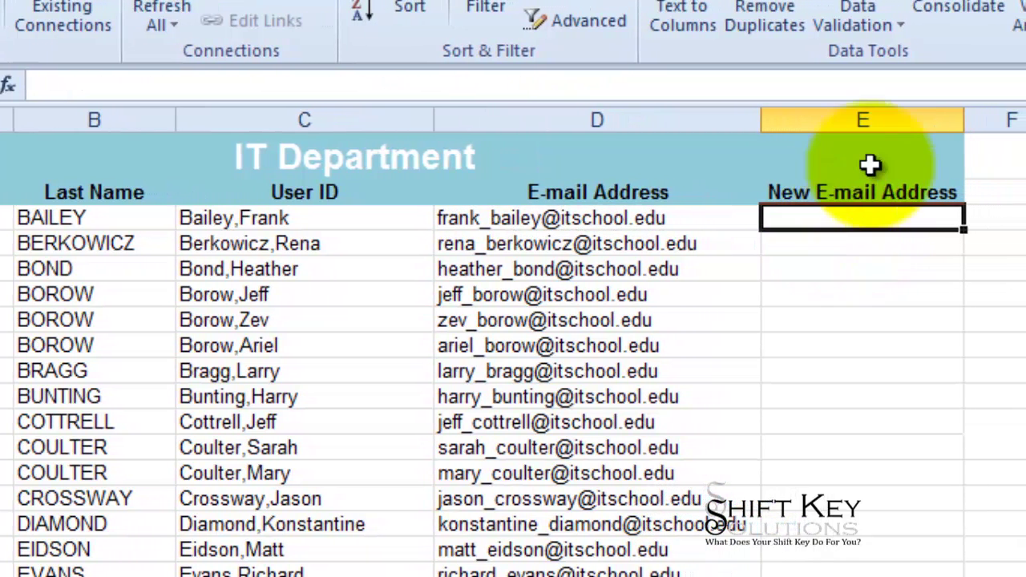
Step: Review the generated addresses in column D and the empty column E, ending on E3
left_click_drag(636, 221, 643, 520)
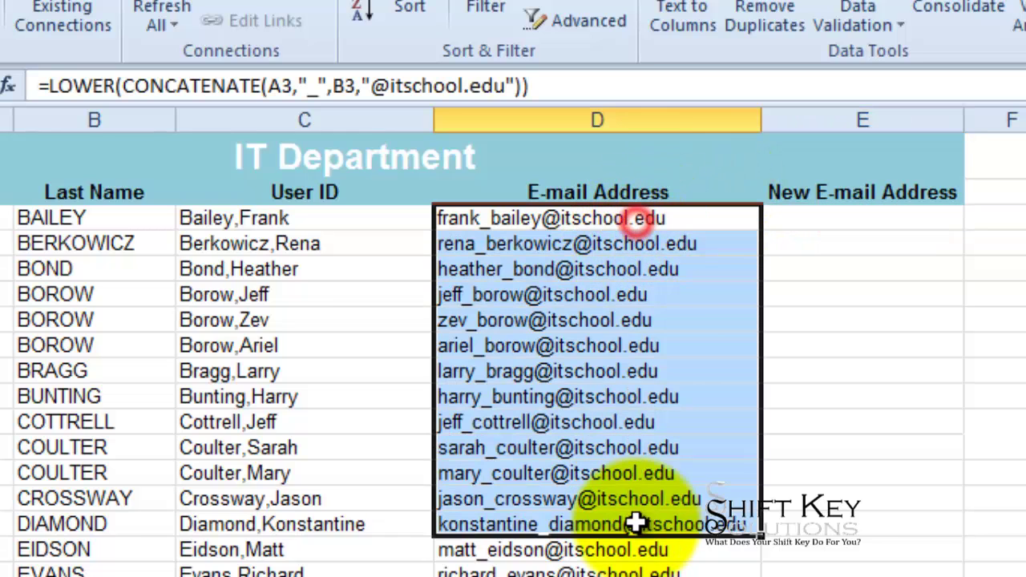
left_click(648, 225)
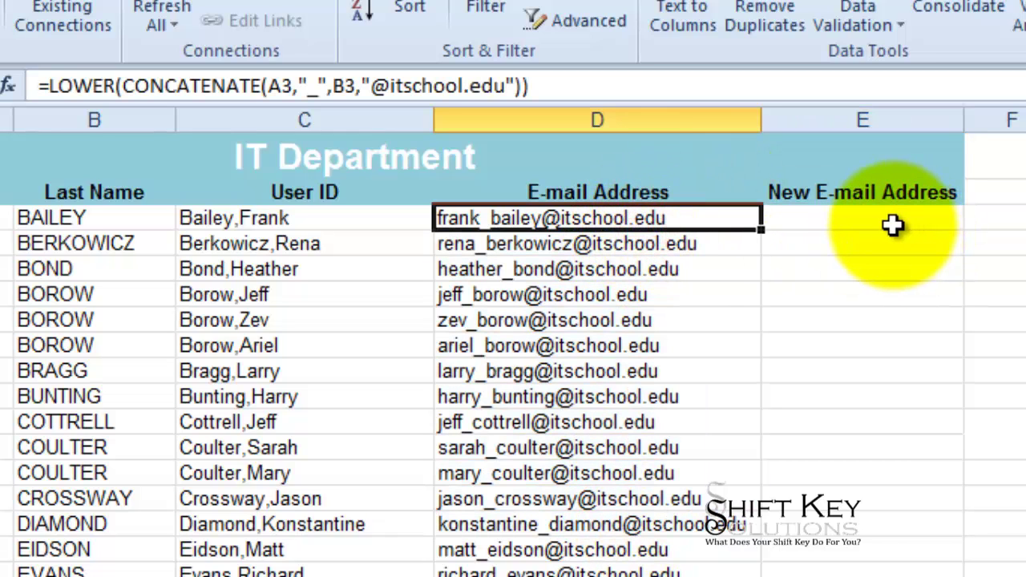
left_click_drag(893, 222, 889, 492)
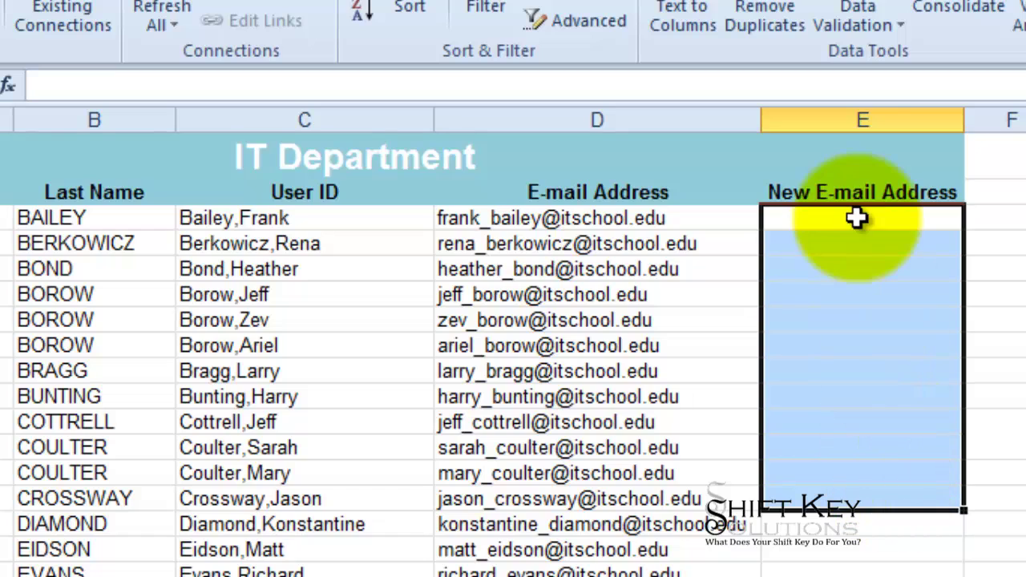
left_click(825, 222)
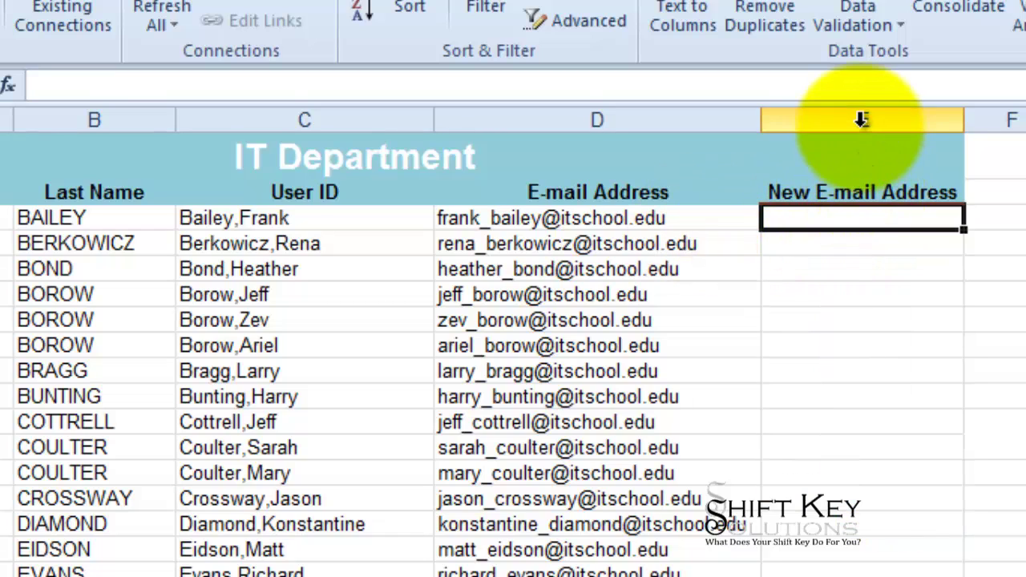
left_click(861, 121)
left_click(829, 217)
left_click(725, 244)
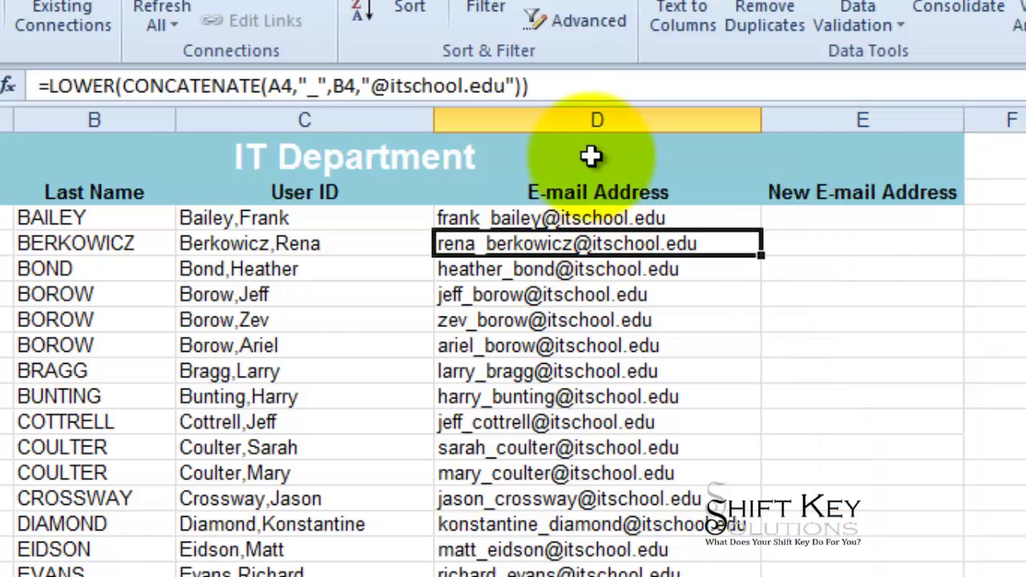
left_click(599, 119)
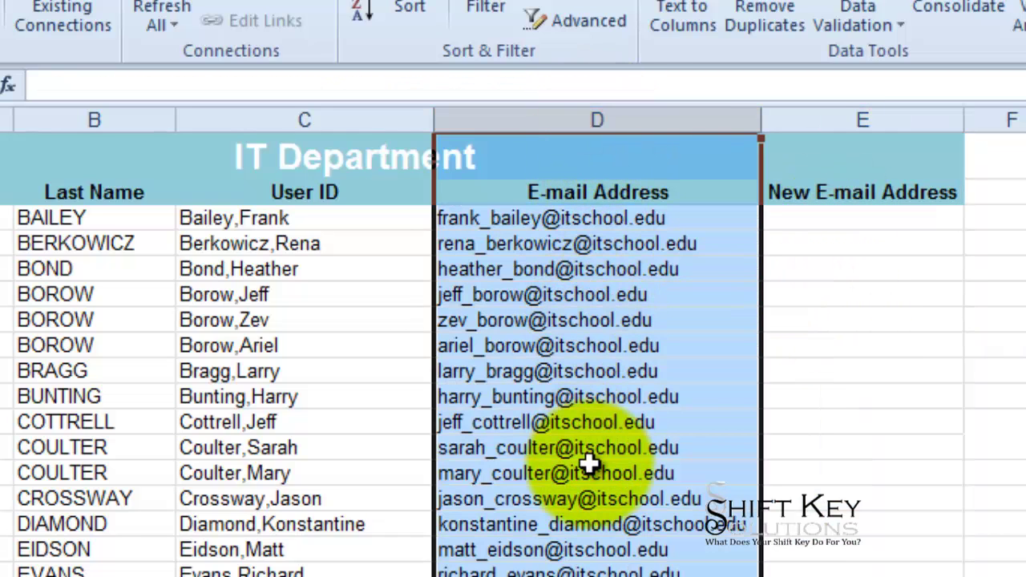
left_click(854, 119)
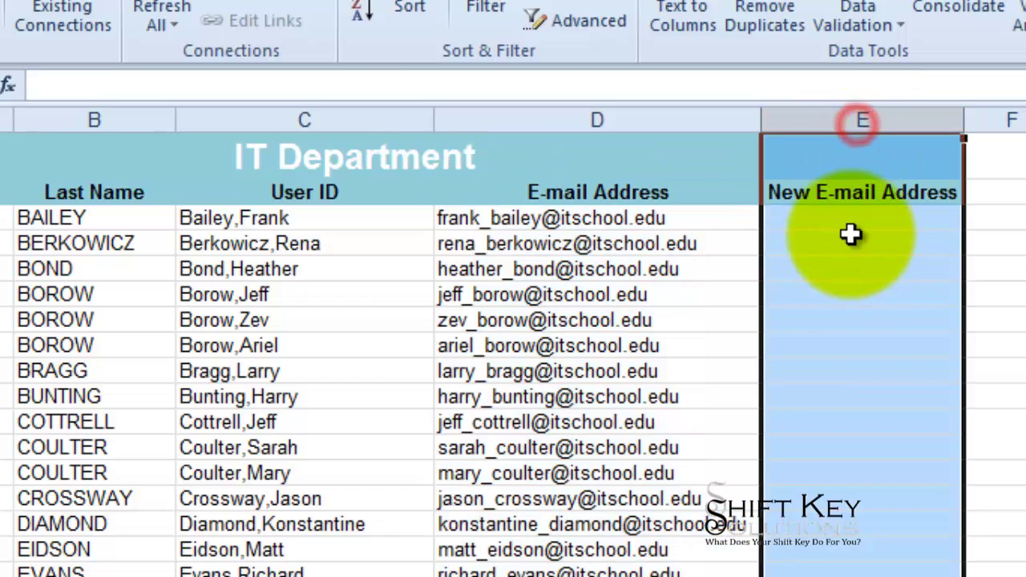
left_click(850, 224)
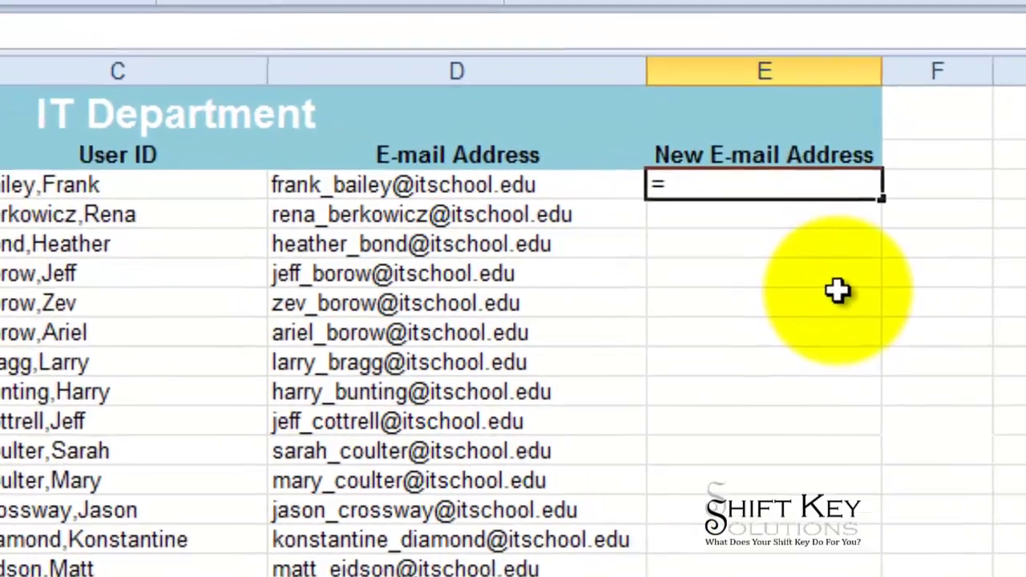
Step: Type =SUBSTITUTE(D3,"itschool.edu","ituniversity.com") into E3
type("sub")
key("Tab")
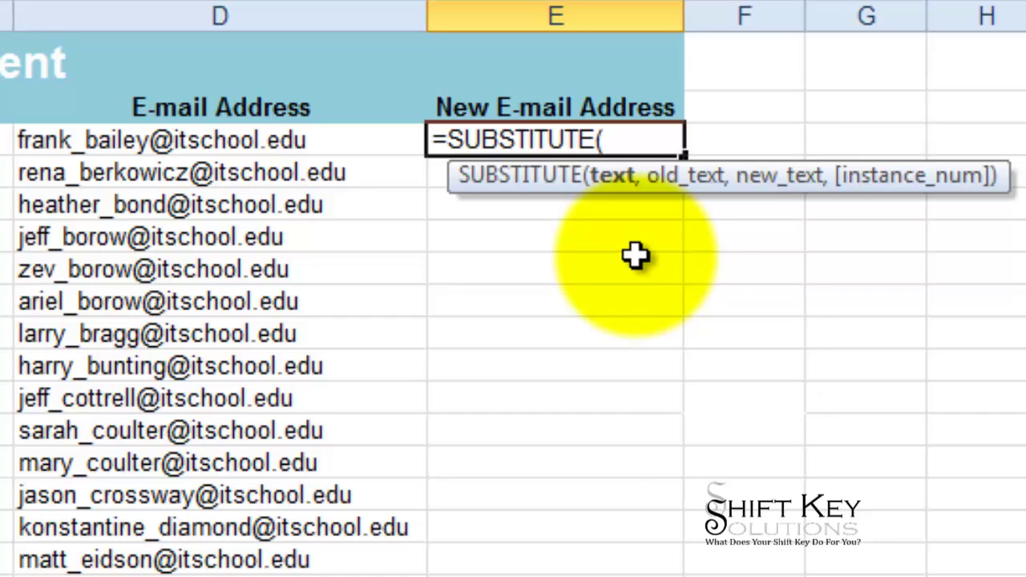
type("d3")
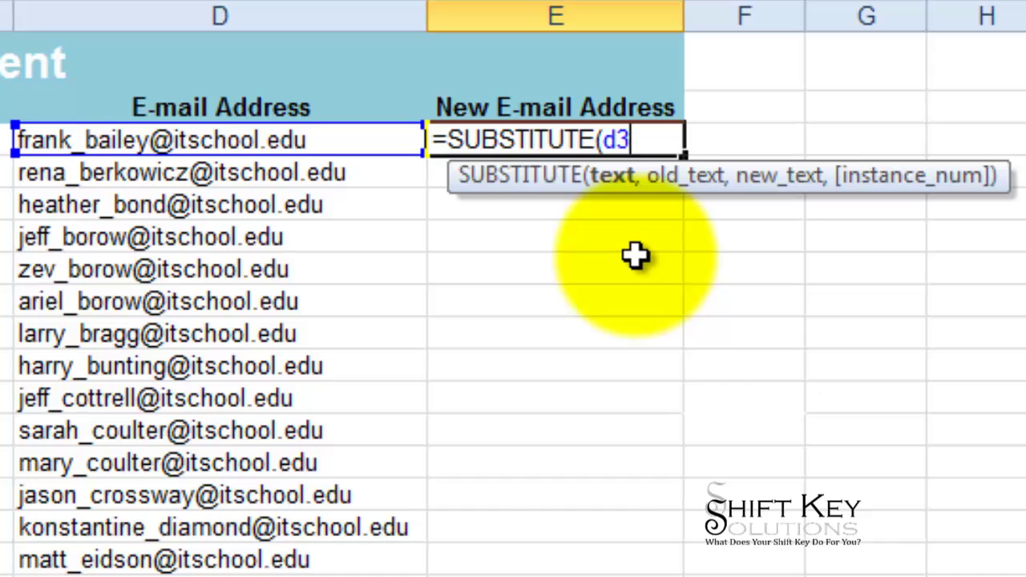
type(",")
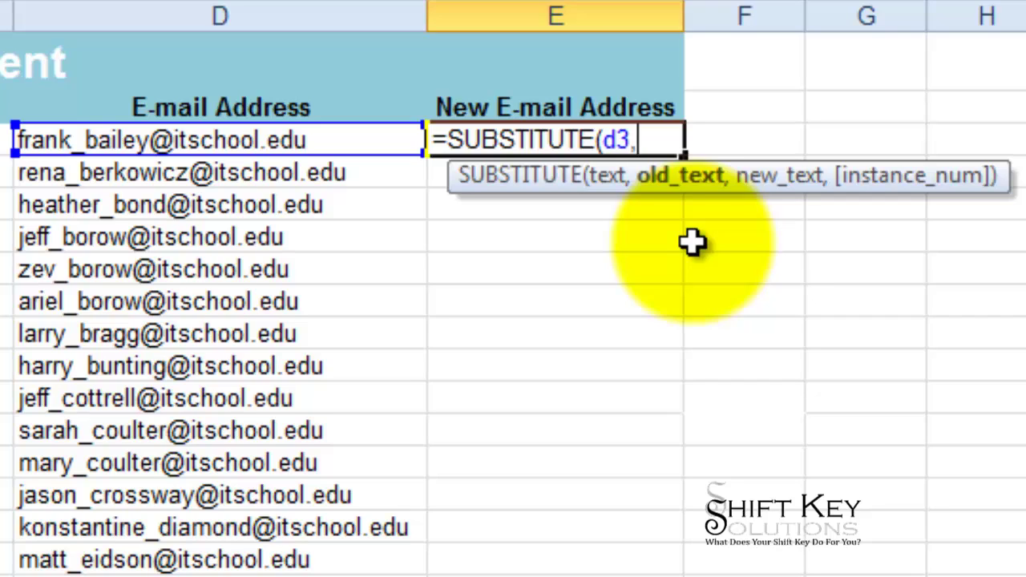
type("\"")
type("is")
key("BackSpace")
type("tsch")
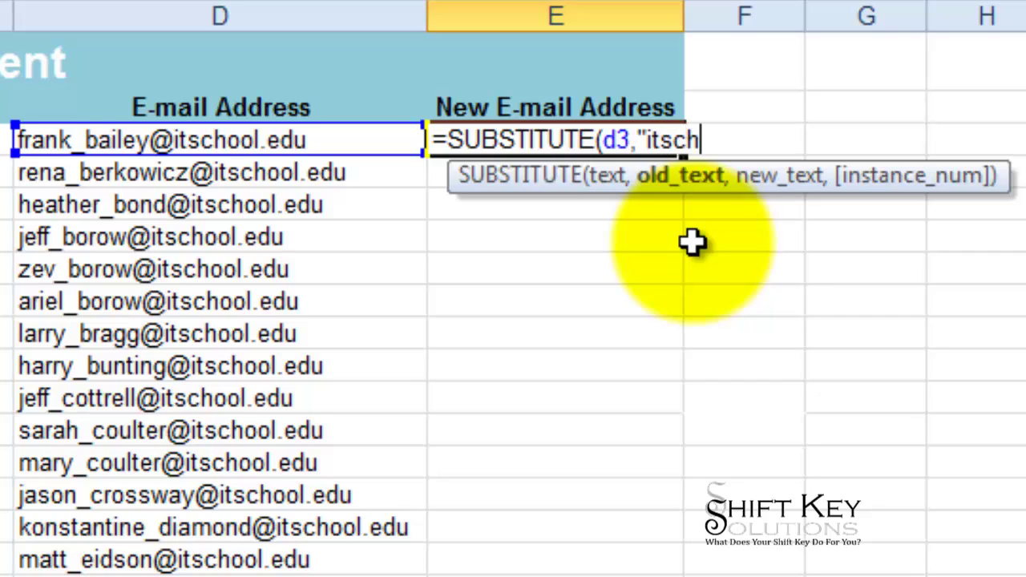
type("ool.edu\"")
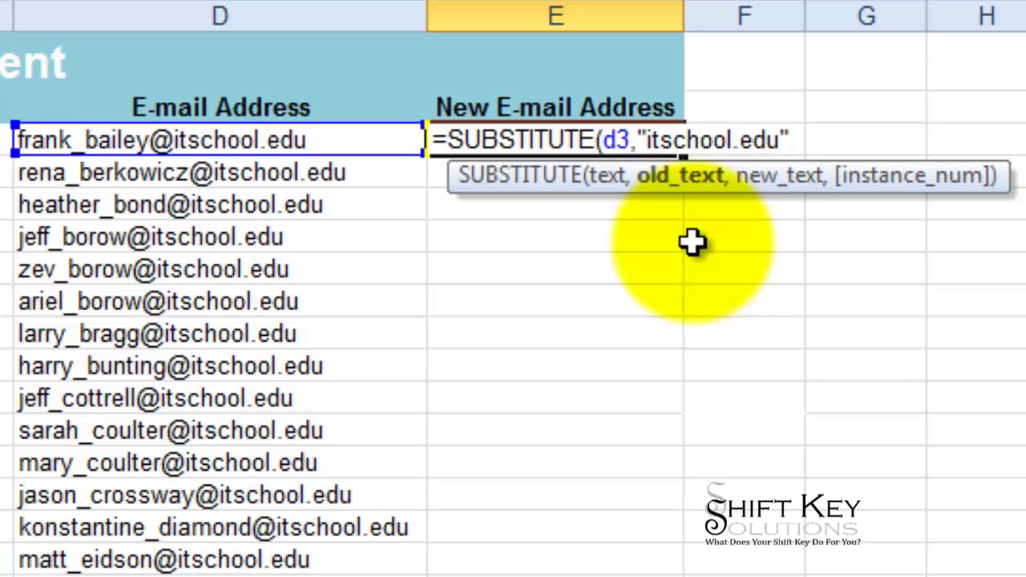
type(",\"")
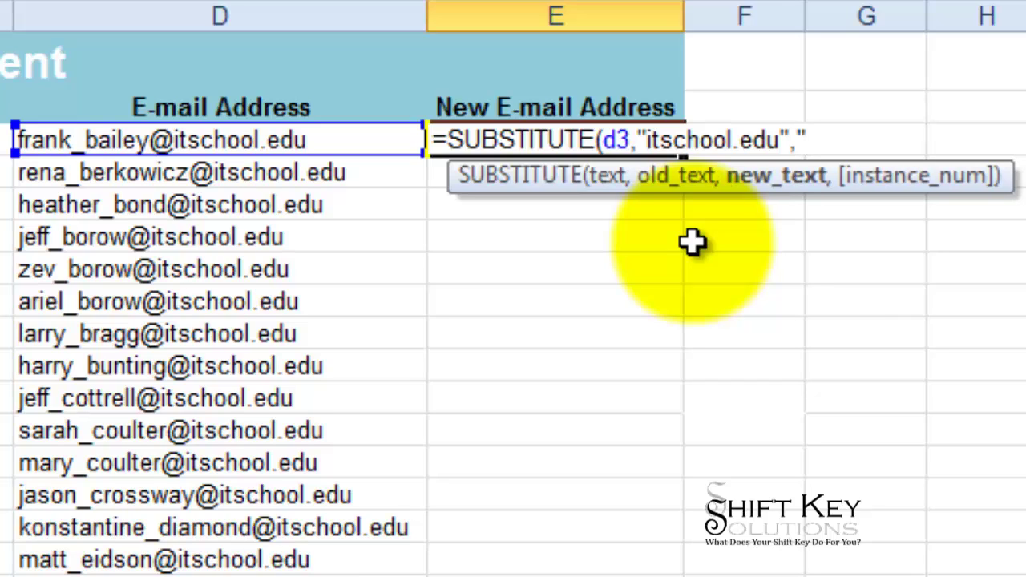
type("ituniversity.")
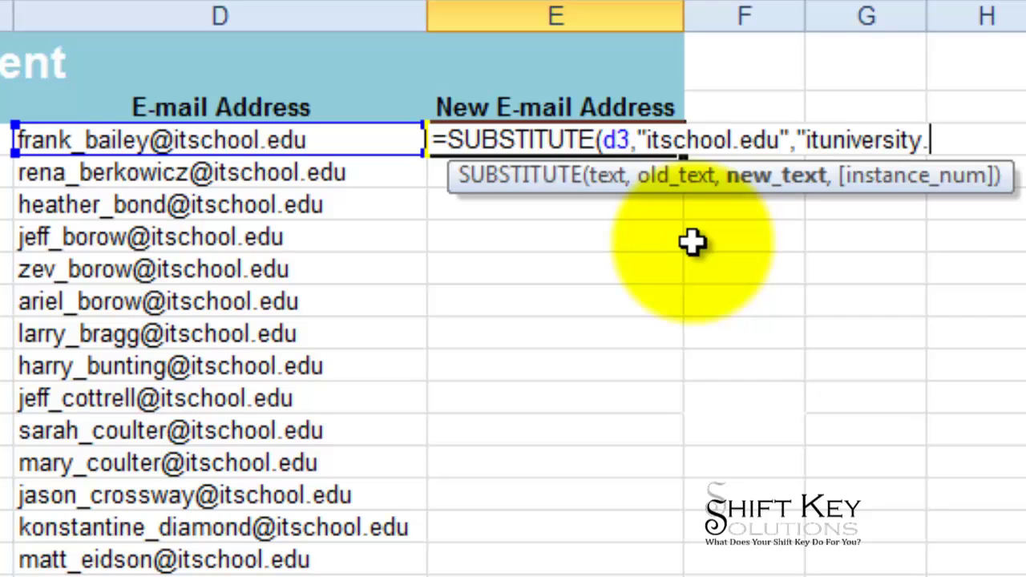
type("com\"")
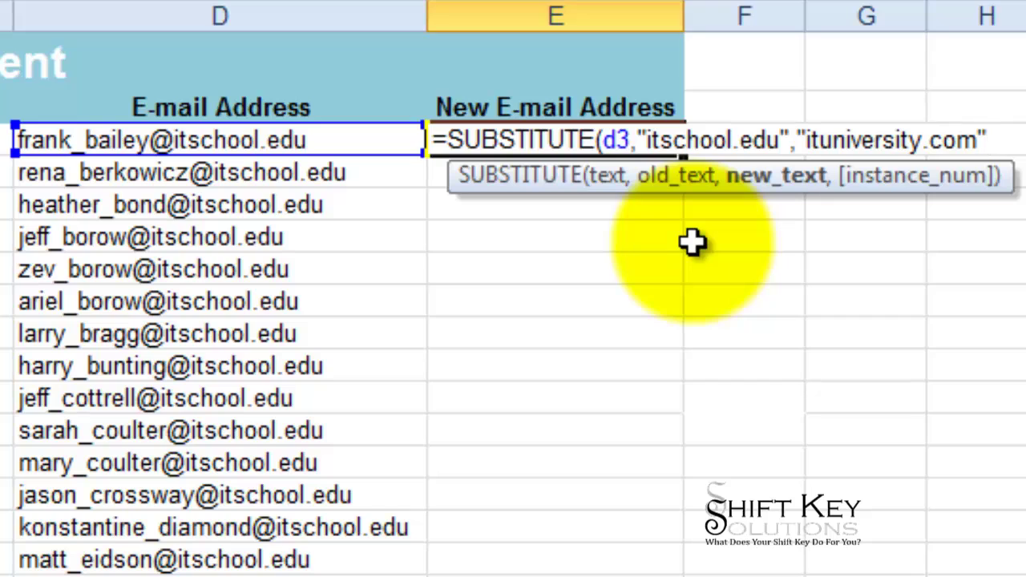
type(")")
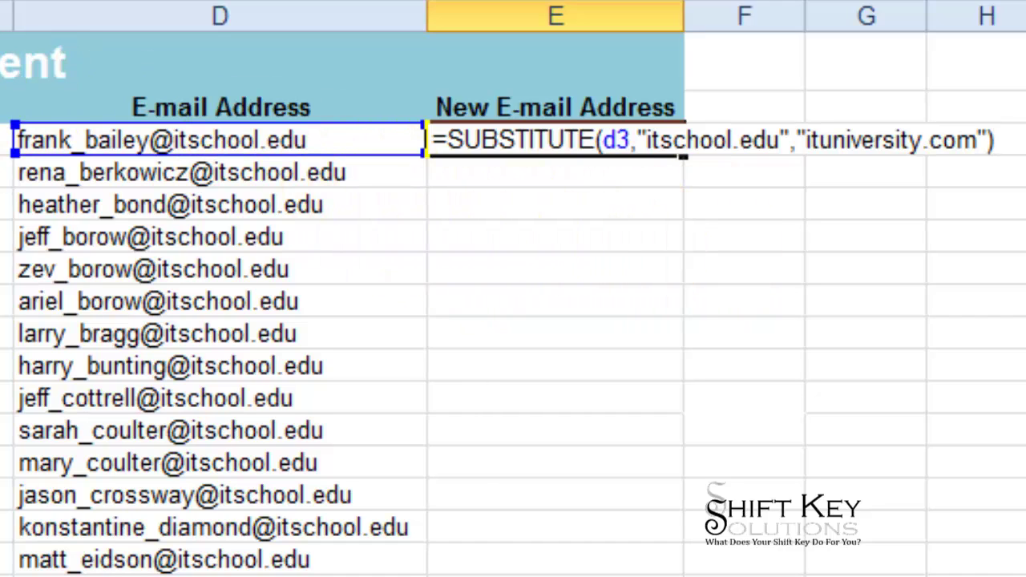
Step: Commit the SUBSTITUTE formula, fill it down column E, and AutoFit the column width
key("ctrl+Return")
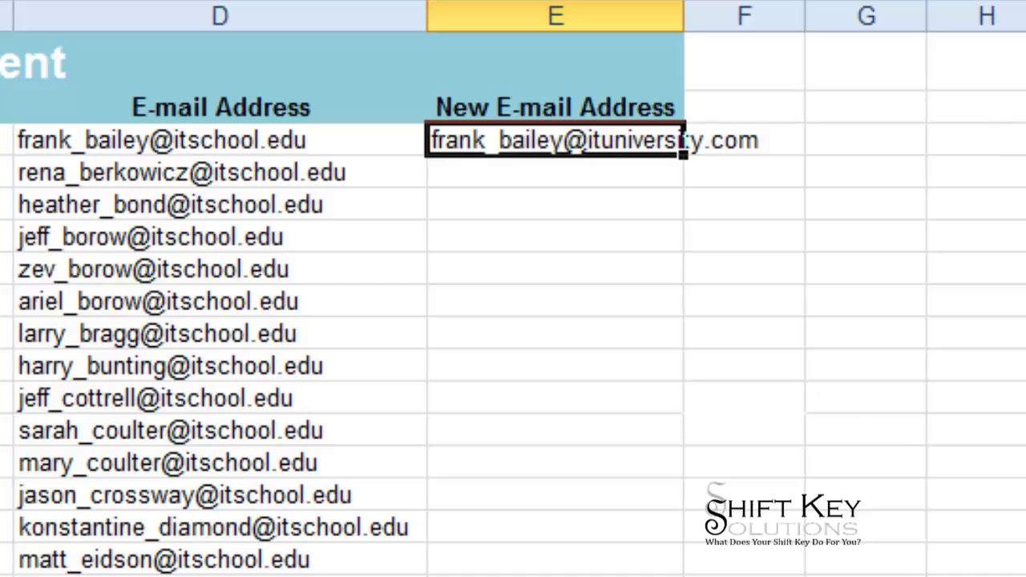
double_click(684, 157)
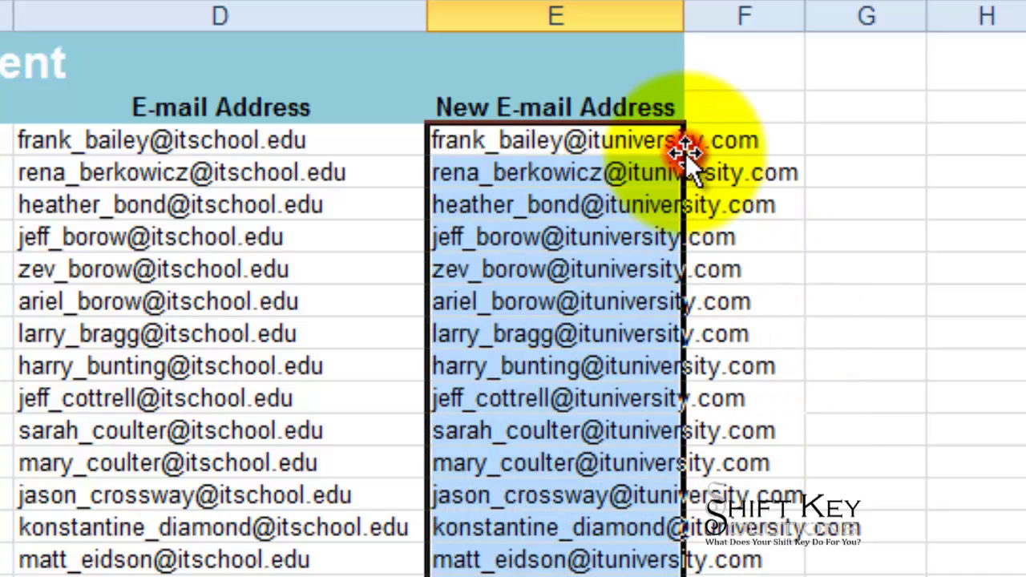
left_click(620, 139)
double_click(685, 20)
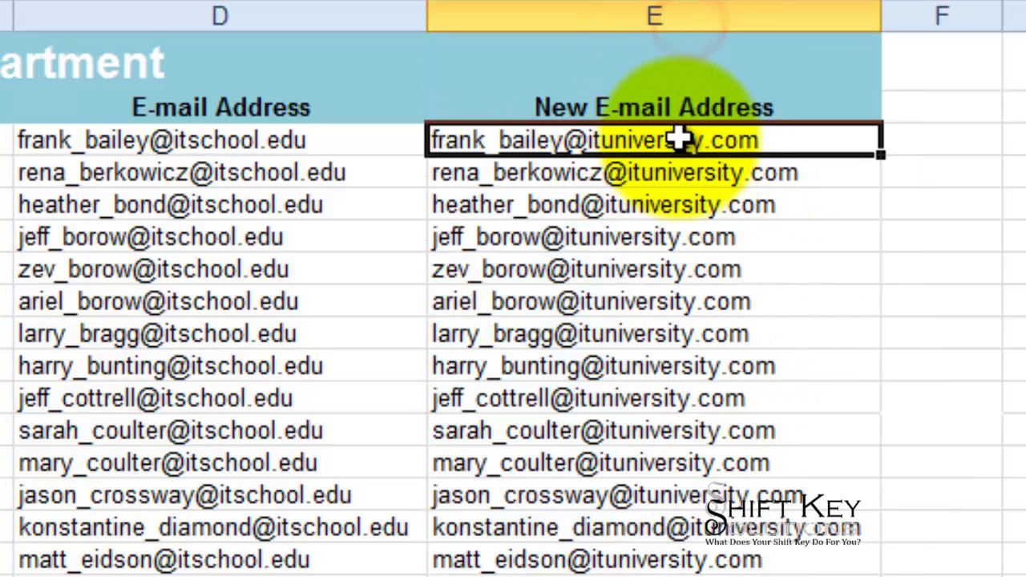
left_click(736, 226)
left_click(792, 168)
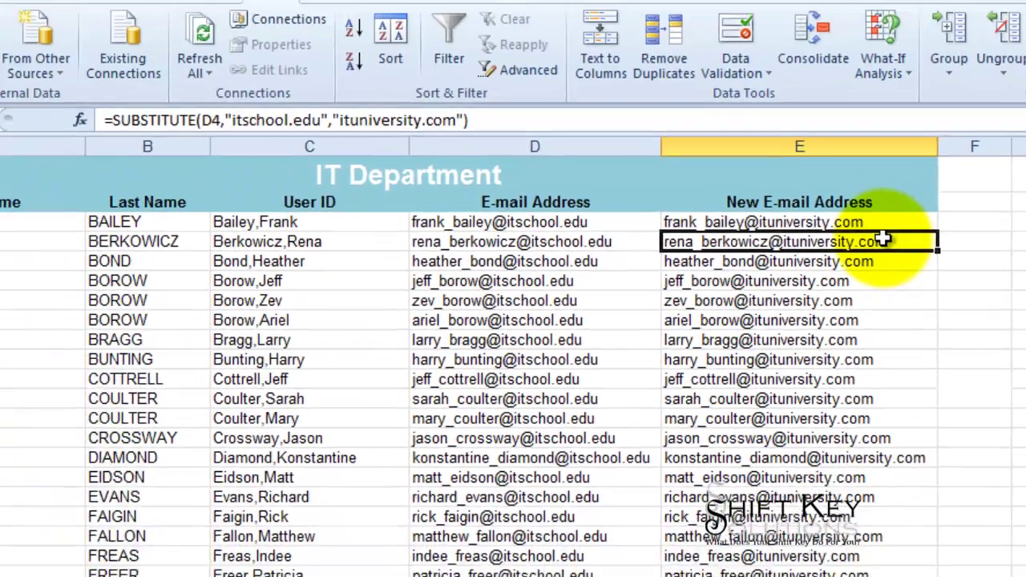